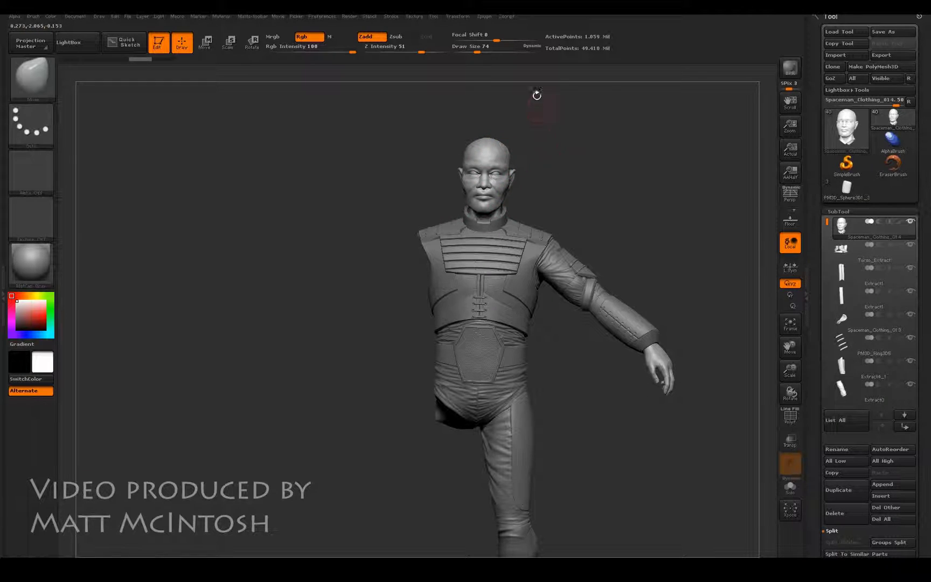
Isolate the head subtool by hiding all other subtools and pre-process it with Decimation Master.
drag(562, 121, 573, 124)
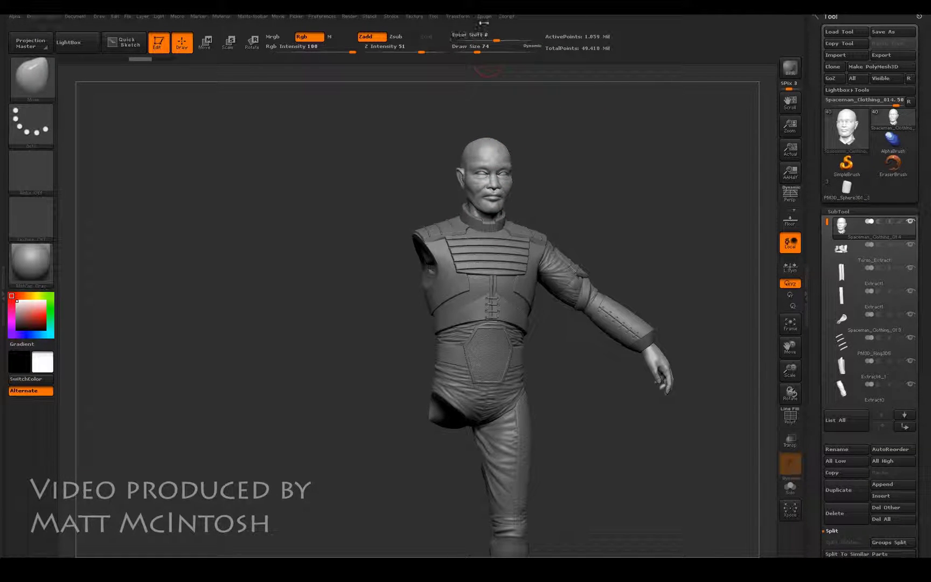
click(911, 224)
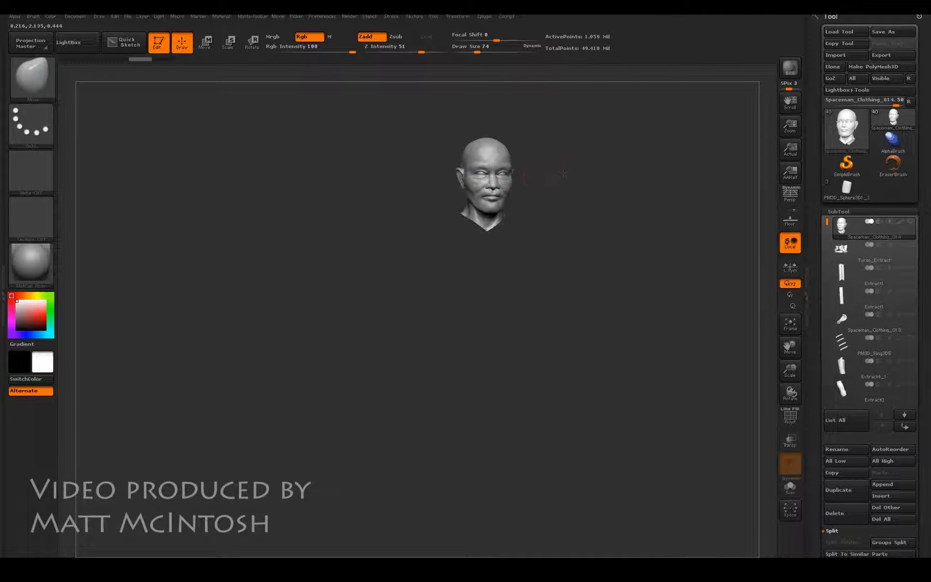
drag(527, 177, 544, 175)
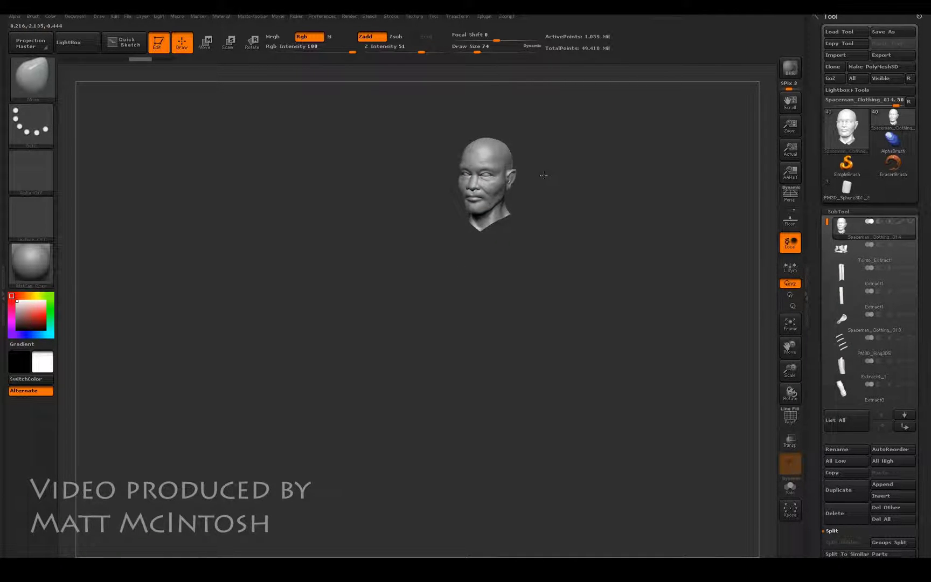
click(484, 17)
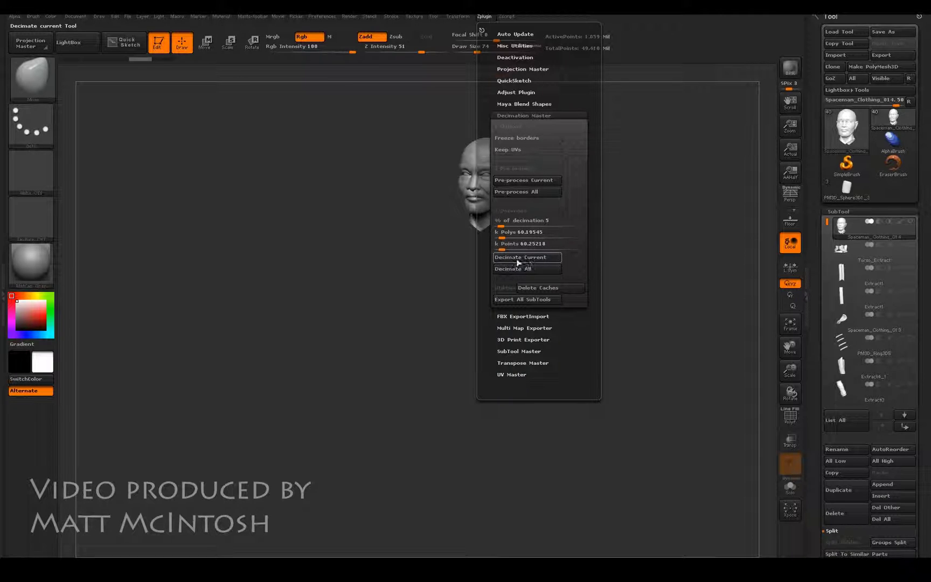
click(536, 186)
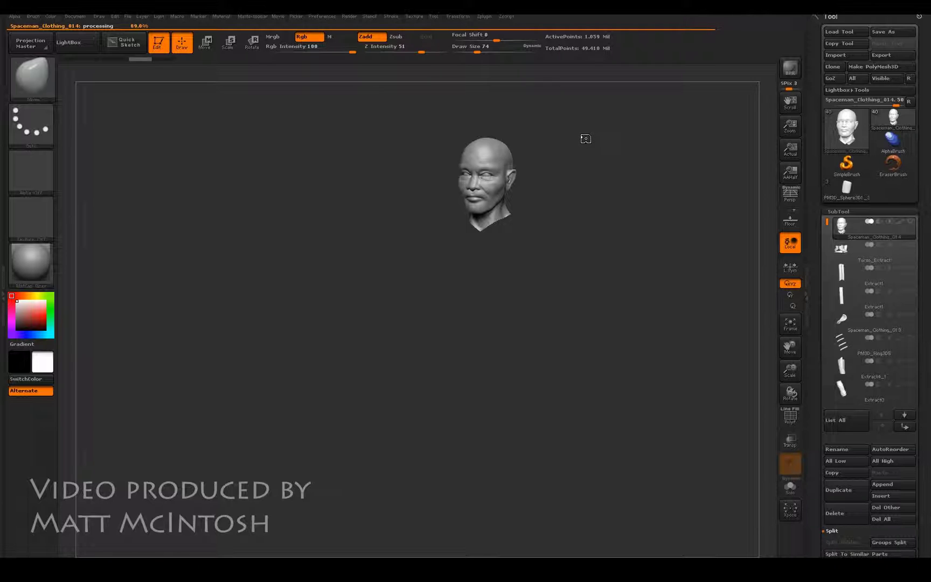
Decimate the current head subtool at 5% and check its polygon wireframe.
click(484, 16)
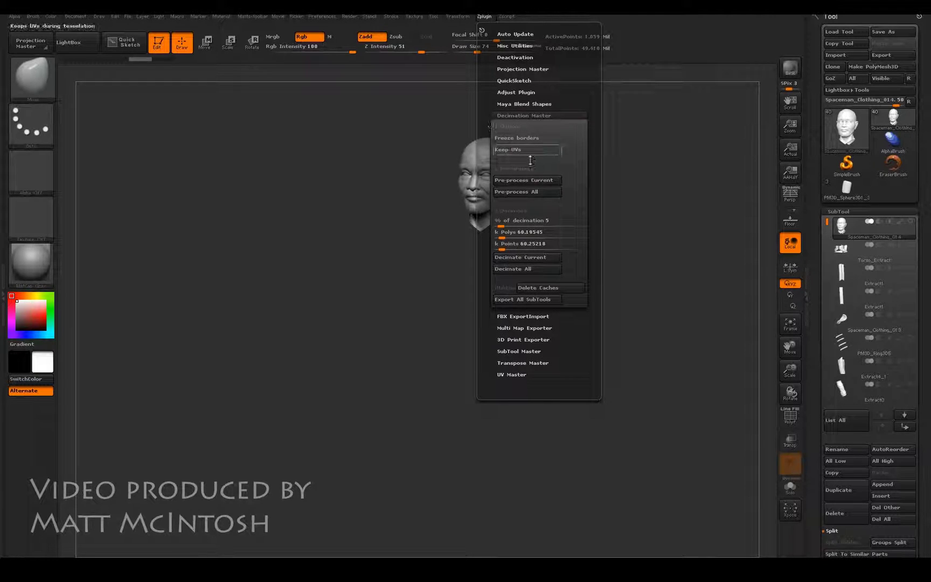
click(520, 258)
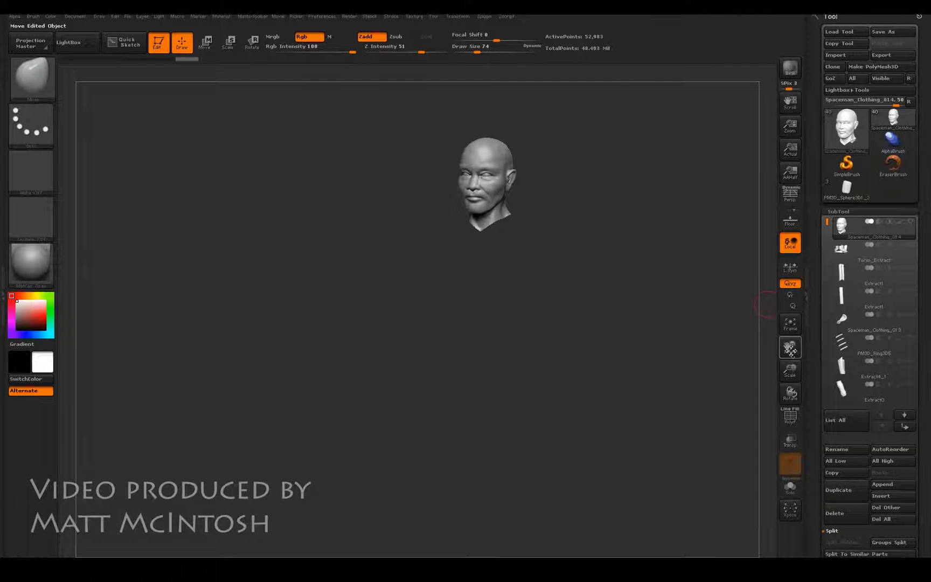
mouse_move(790, 348)
mouse_down()
mouse_move(801, 412)
mouse_move(791, 371)
mouse_move(796, 396)
mouse_move(717, 357)
mouse_move(733, 366)
mouse_move(710, 374)
mouse_up()
click(790, 416)
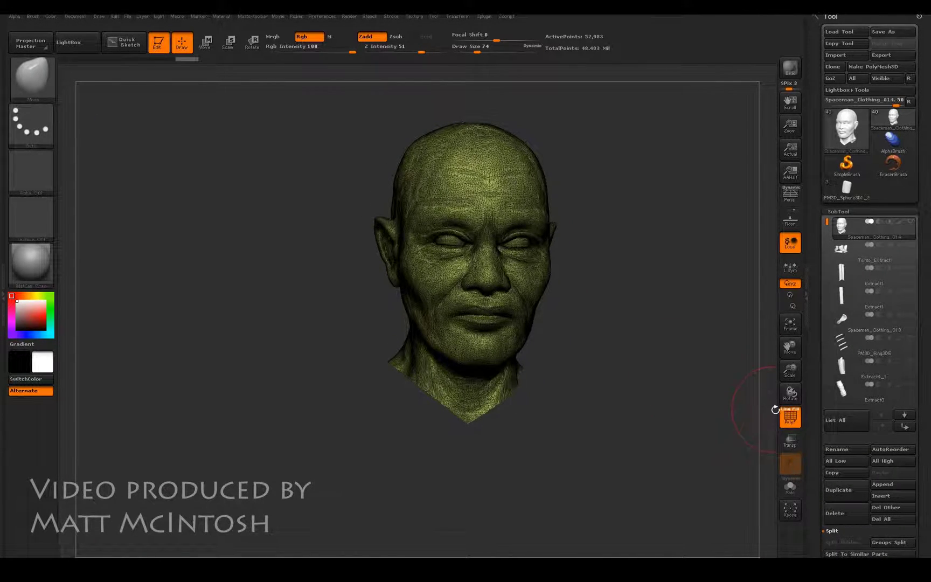
click(790, 416)
Export the decimated head as an OBJ file named BaseHead in the 3D_Student_challenge folder.
click(895, 55)
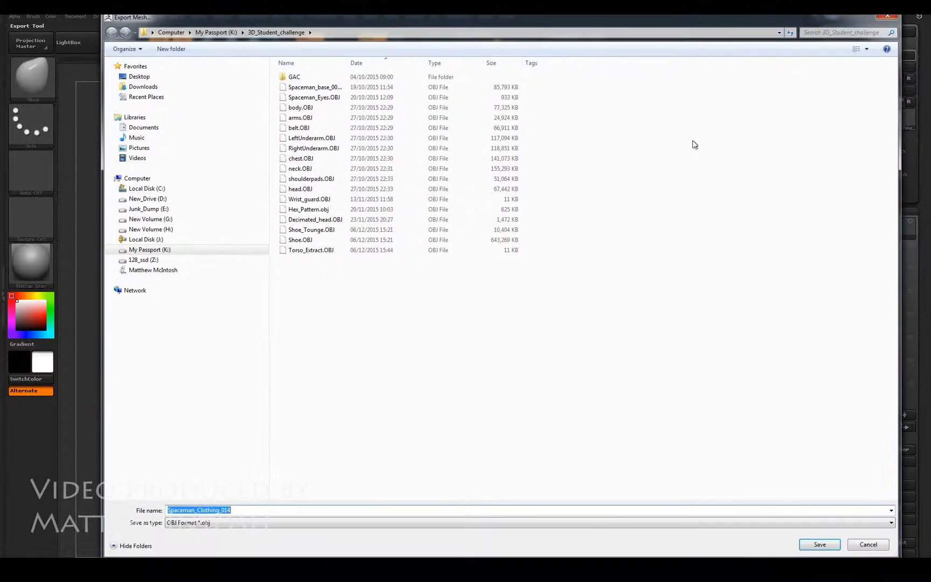
click(269, 513)
key(BackSpace)
key(BackSpace)
key(BackSpace)
key(BackSpace)
key(BackSpace)
key(BackSpace)
key(BackSpace)
key(BackSpace)
key(BackSpace)
key(BackSpace)
key(BackSpace)
key(BackSpace)
key(BackSpace)
key(BackSpace)
key(BackSpace)
key(BackSpace)
key(BackSpace)
key(BackSpace)
key(BackSpace)
key(BackSpace)
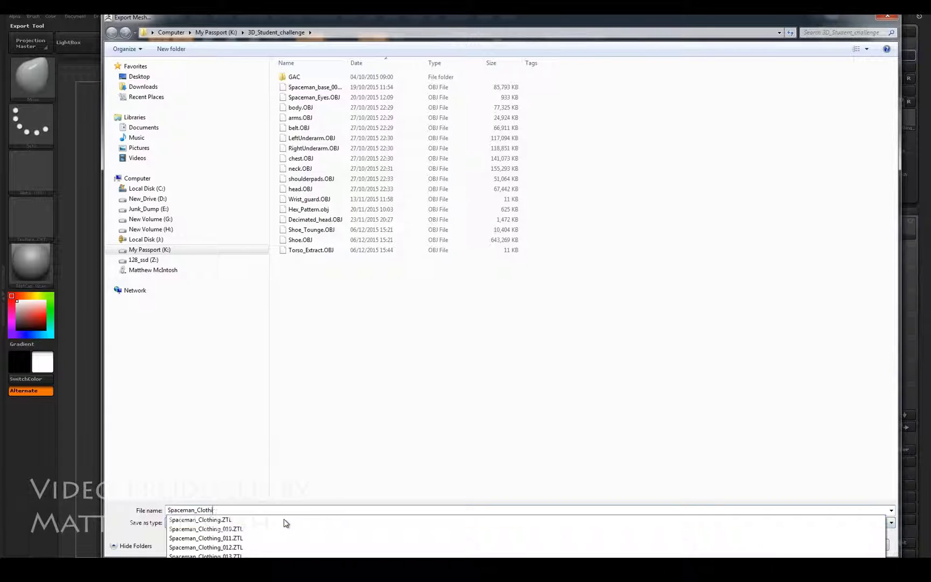
text(BaseHead)
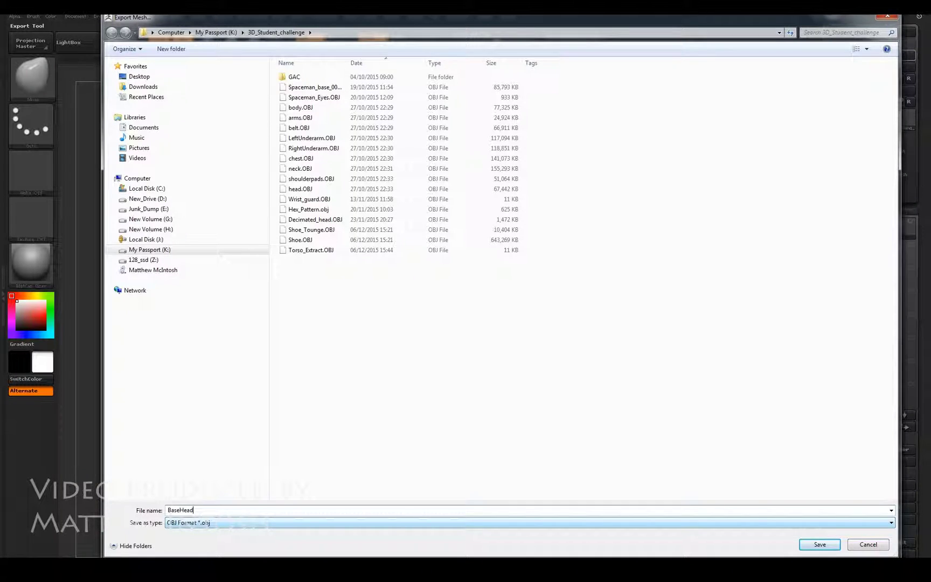
key(Return)
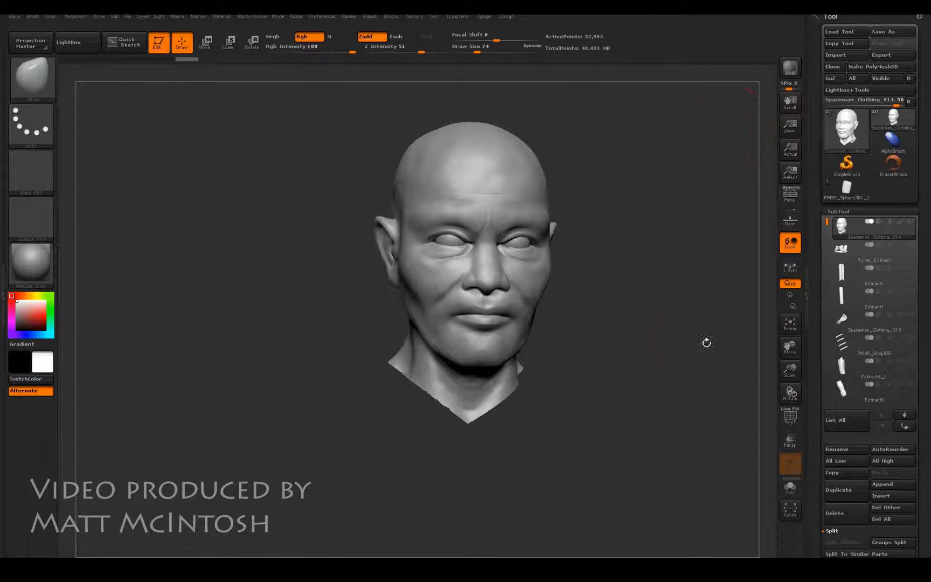
Switch to Silo and examine the head mesh from several angles.
key(alt+Tab)
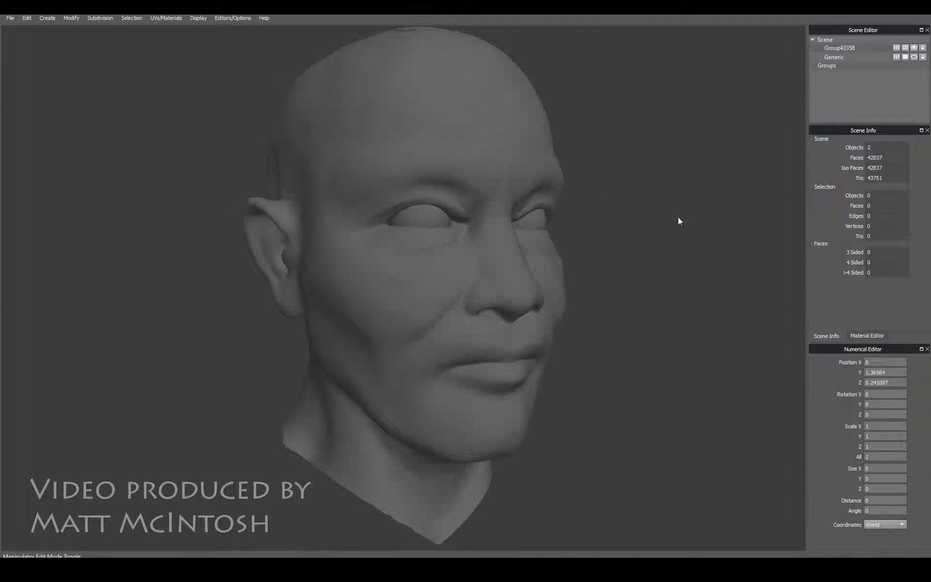
alt+right_drag(733, 265, 677, 264)
alt+drag(677, 264, 632, 263)
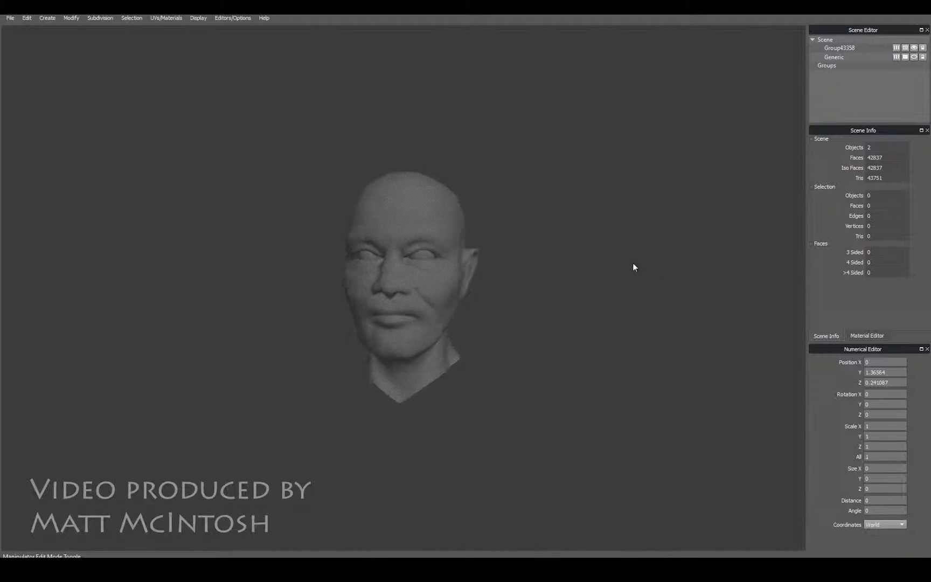
alt+right_drag(633, 262, 665, 259)
alt+drag(642, 264, 617, 298)
alt+right_drag(618, 298, 644, 300)
alt+drag(645, 301, 628, 289)
alt+right_drag(628, 289, 609, 284)
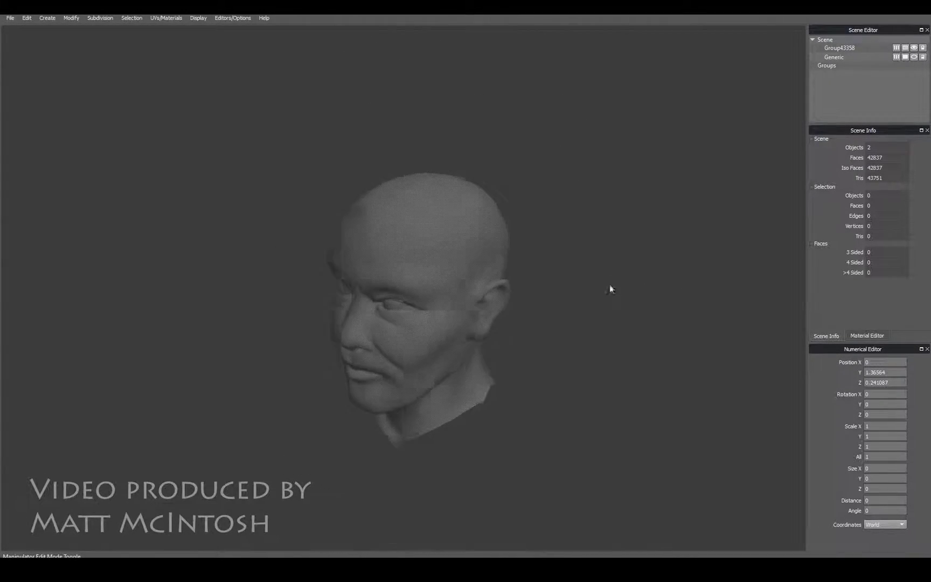
alt+drag(609, 284, 643, 280)
alt+right_drag(642, 280, 645, 272)
alt+drag(574, 283, 546, 273)
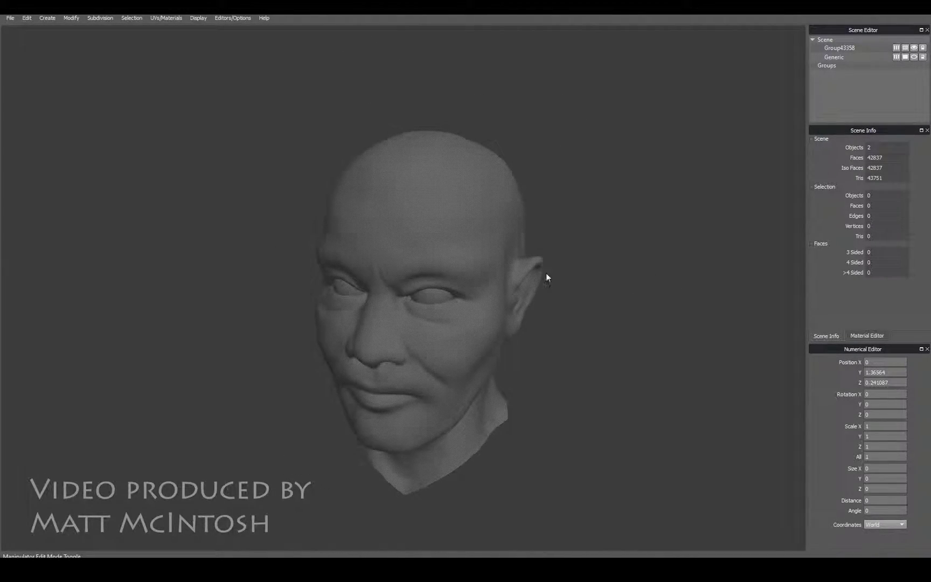
Draw five roughly vertical Topology Tool lines between one brow and the upper forehead.
key(shift+t)
drag(384, 246, 414, 161)
drag(401, 205, 415, 172)
drag(414, 275, 428, 170)
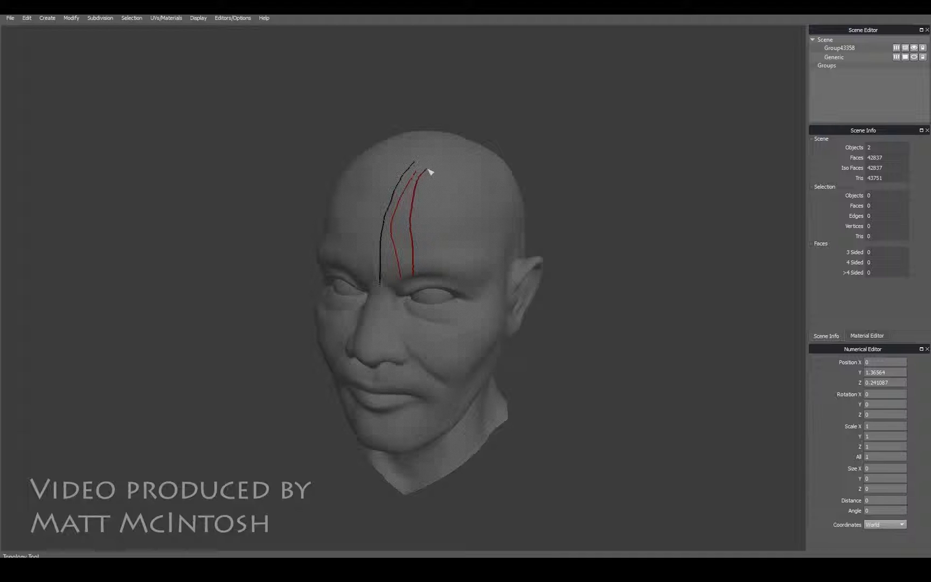
mouse_move(426, 272)
mouse_down()
mouse_move(446, 161)
mouse_move(464, 167)
mouse_up()
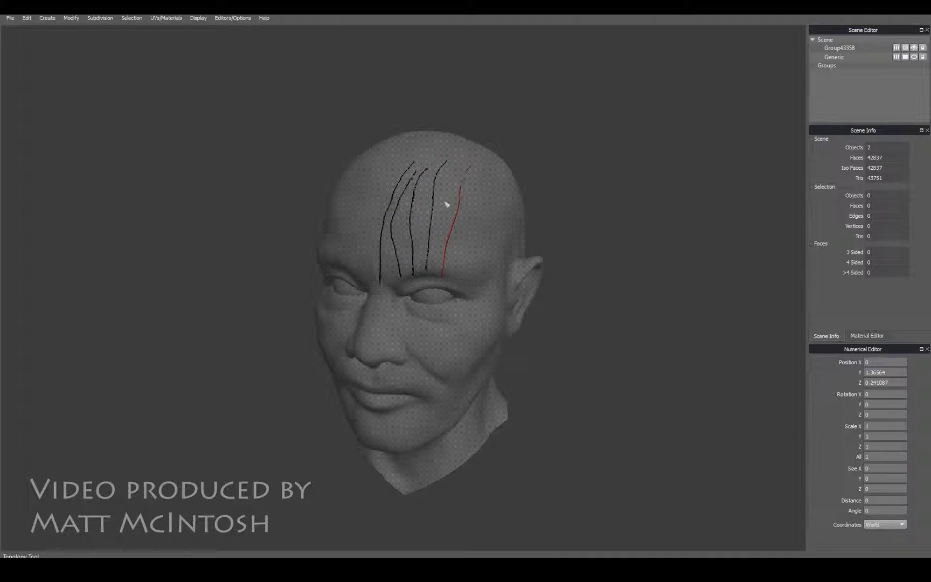
Draw an arc along the brow and three horizontal lines above it, crossing the vertical forehead lines.
scroll(488, 272, up, 5)
drag(326, 279, 447, 243)
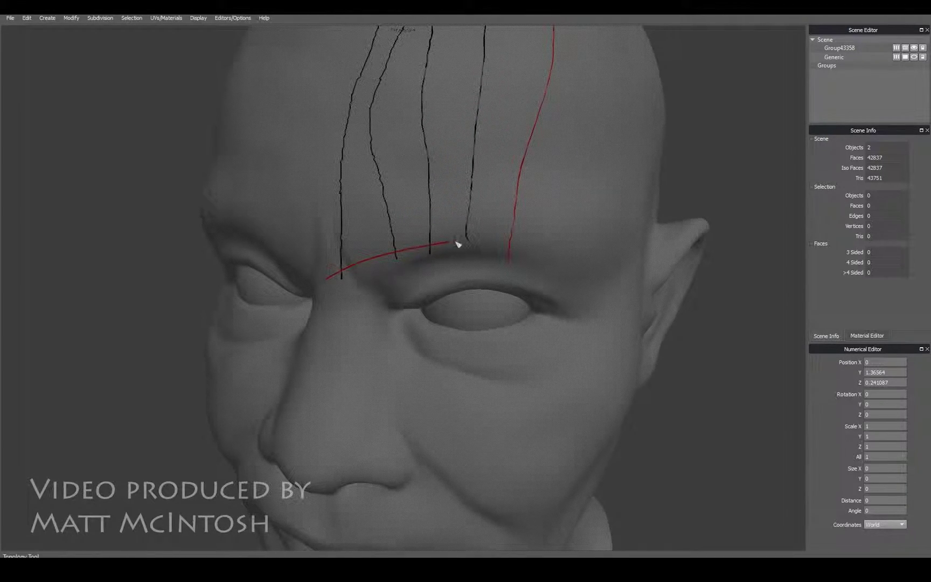
drag(538, 249, 555, 253)
mouse_move(326, 200)
mouse_down()
mouse_move(488, 199)
mouse_move(563, 211)
mouse_up()
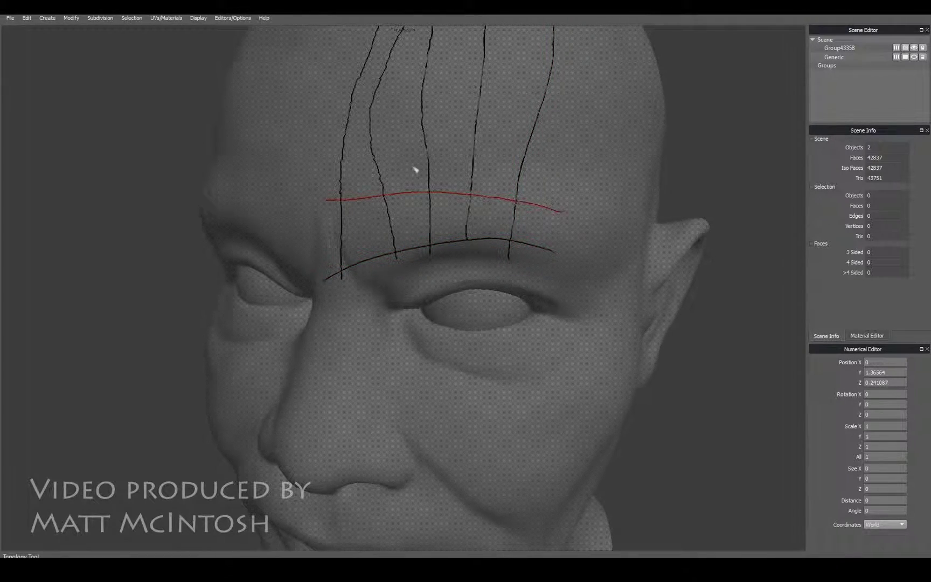
mouse_move(321, 140)
mouse_down()
mouse_move(442, 139)
mouse_move(581, 161)
mouse_up()
drag(311, 93, 603, 125)
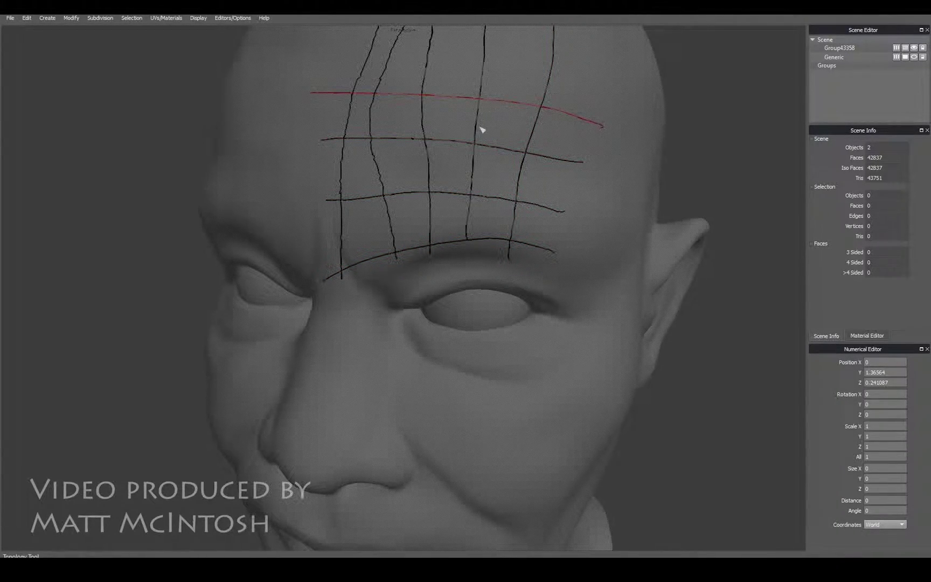
Extend the fourth vertical line below the brow and add a fifth horizontal line across the upper forehead.
alt+middle_drag(483, 128, 453, 165)
alt+right_drag(414, 203, 436, 202)
drag(489, 274, 503, 339)
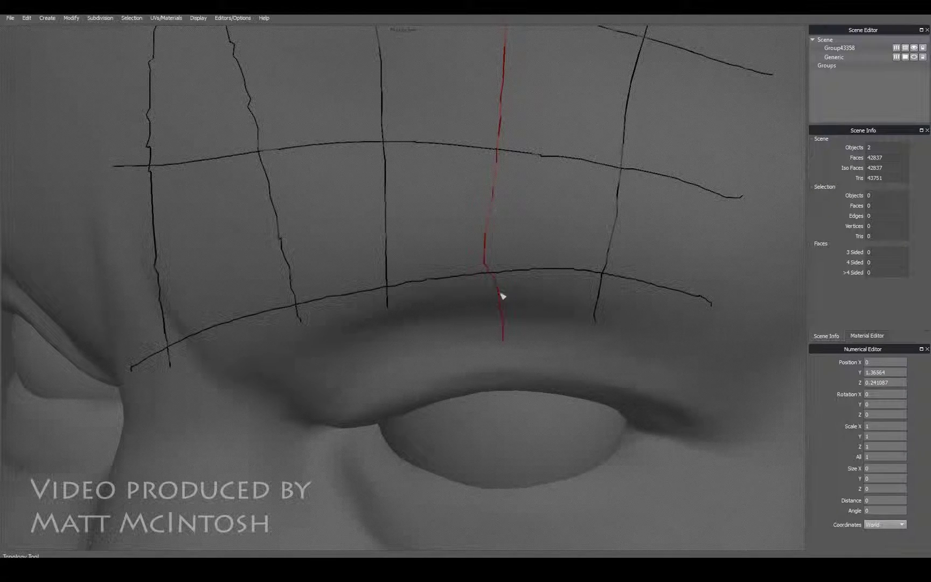
alt+right_drag(523, 253, 496, 251)
middle_drag(496, 251, 503, 291)
scroll(474, 289, up, 5)
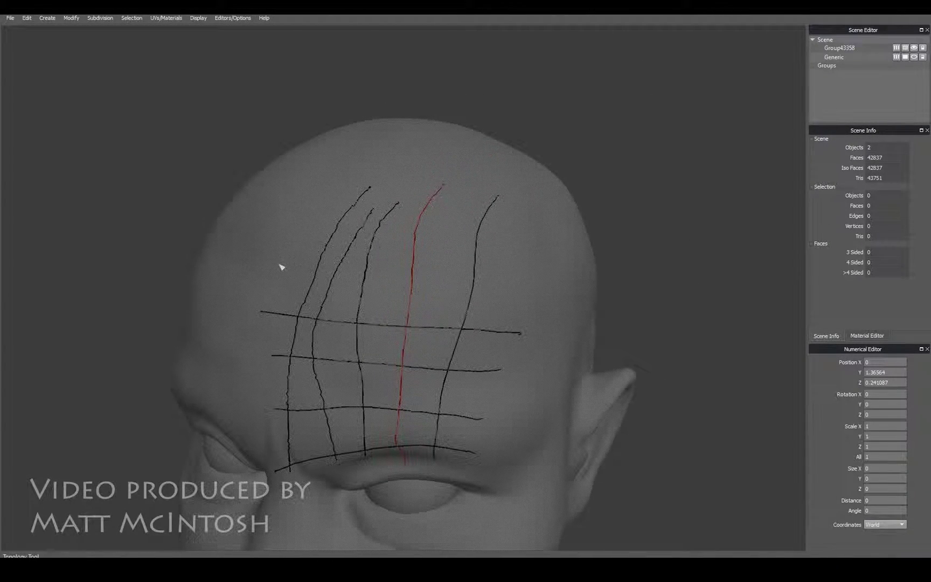
drag(281, 267, 539, 310)
mouse_move(538, 310)
middle_down()
mouse_move(511, 266)
mouse_move(442, 275)
middle_up()
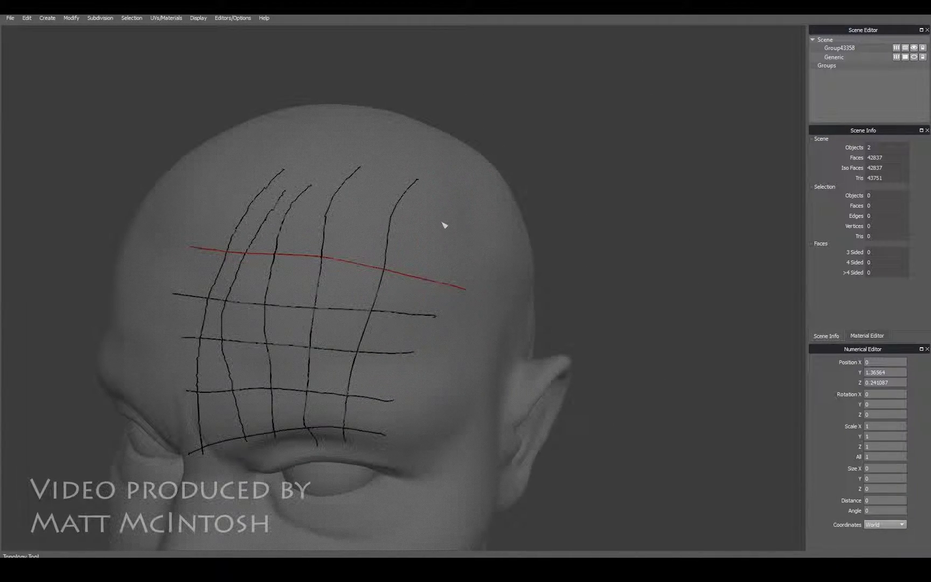
drag(432, 262, 400, 344)
drag(388, 399, 381, 450)
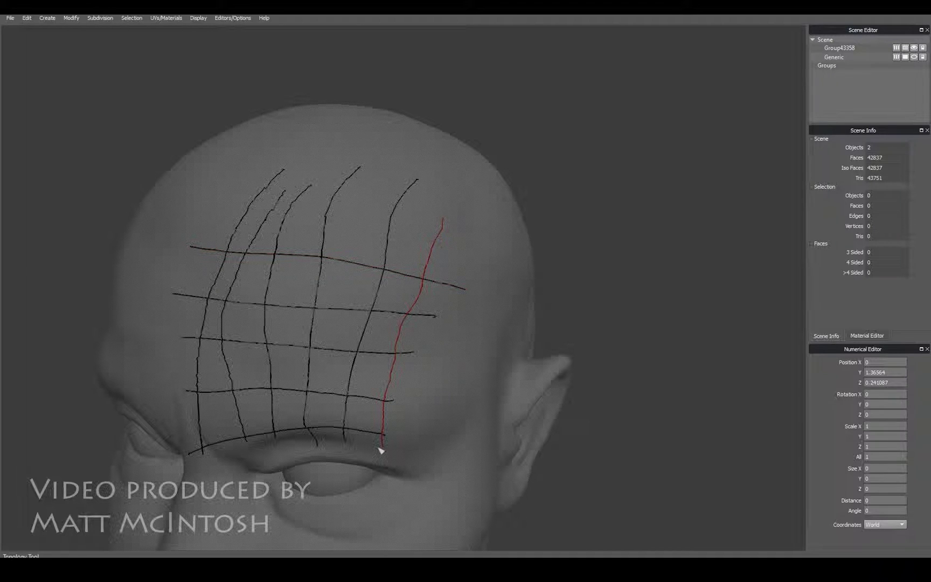
key(ctrl+z)
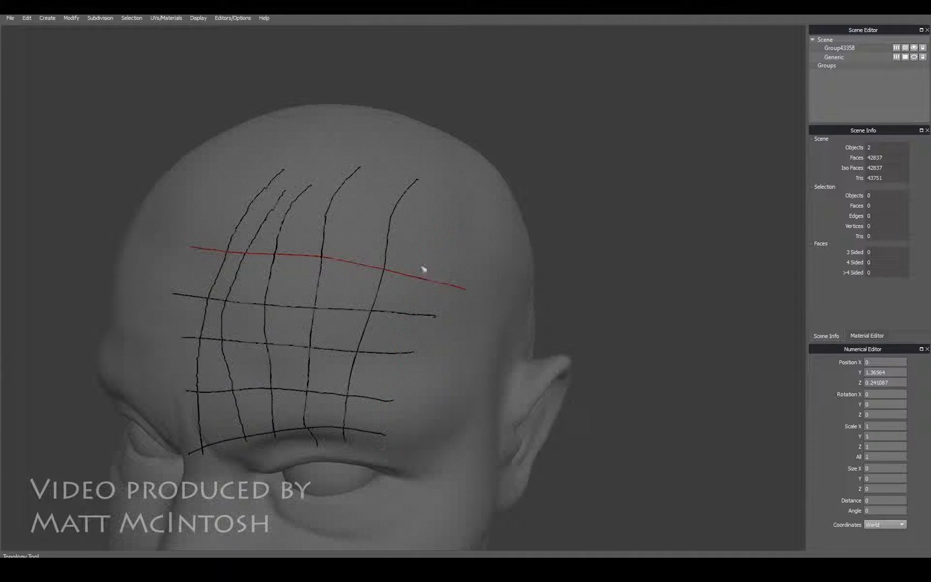
Draw an outer vertical line from the upper forehead to the eyelid and extend the inner vertical lines down to the eye.
drag(437, 247, 360, 467)
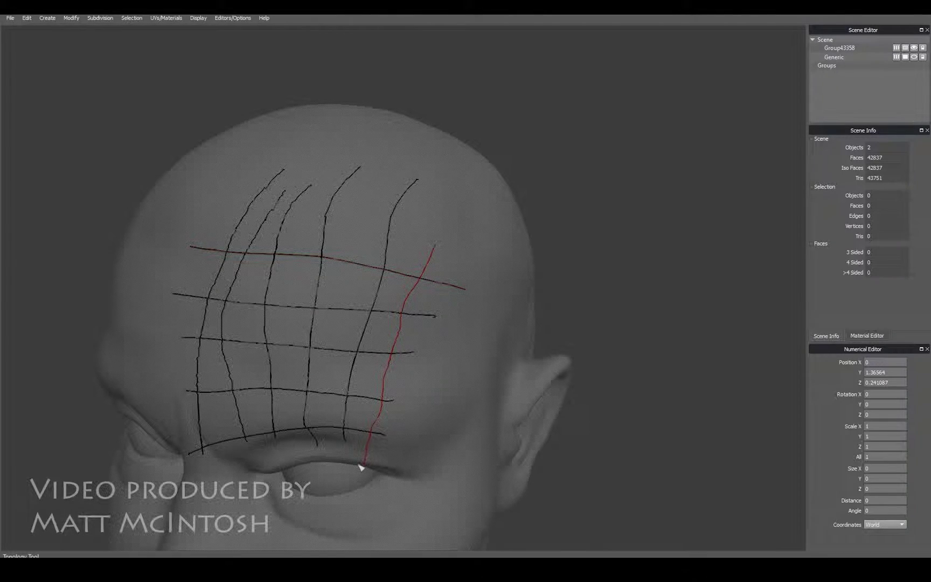
middle_drag(360, 468, 362, 297)
mouse_move(363, 296)
alt+right_down()
mouse_move(426, 289)
mouse_move(409, 274)
alt+right_up()
alt+middle_drag(387, 156, 409, 249)
drag(423, 232, 424, 317)
drag(337, 262, 340, 319)
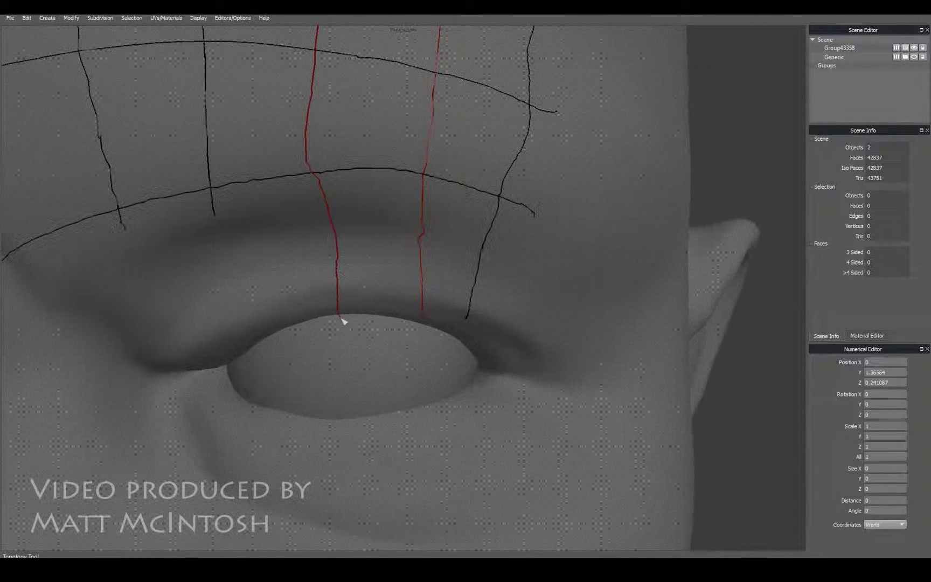
drag(220, 248, 261, 322)
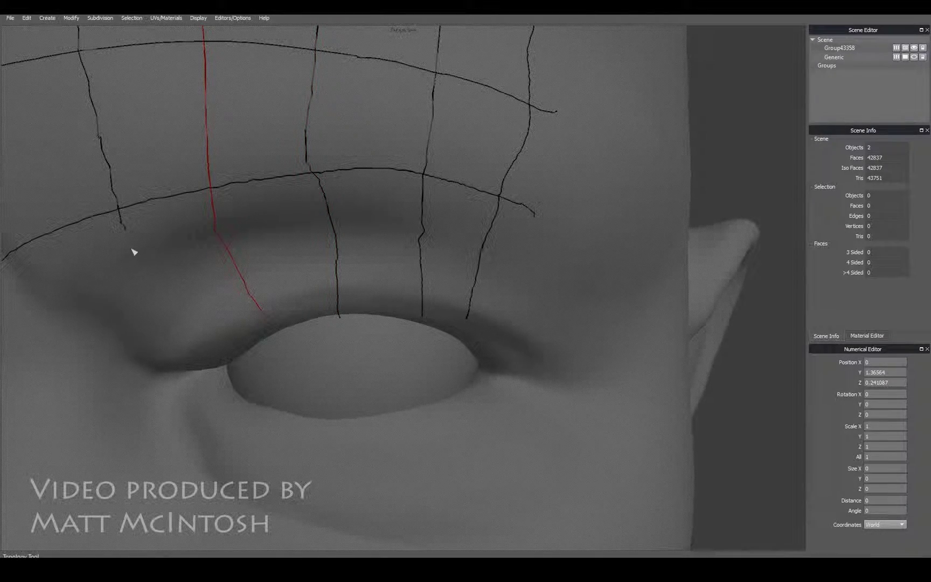
drag(134, 251, 237, 361)
Draw a topology loop around the eye and an arc between it and the brow line.
mouse_move(146, 366)
mouse_down()
mouse_move(202, 303)
mouse_move(396, 265)
mouse_move(548, 302)
mouse_move(565, 405)
mouse_move(411, 455)
mouse_move(208, 435)
mouse_move(180, 421)
mouse_up()
mouse_move(98, 311)
mouse_down()
mouse_move(216, 246)
mouse_move(491, 237)
mouse_move(575, 274)
mouse_up()
alt+right_drag(603, 269, 510, 264)
alt+middle_drag(509, 264, 535, 273)
alt+right_drag(535, 272, 550, 275)
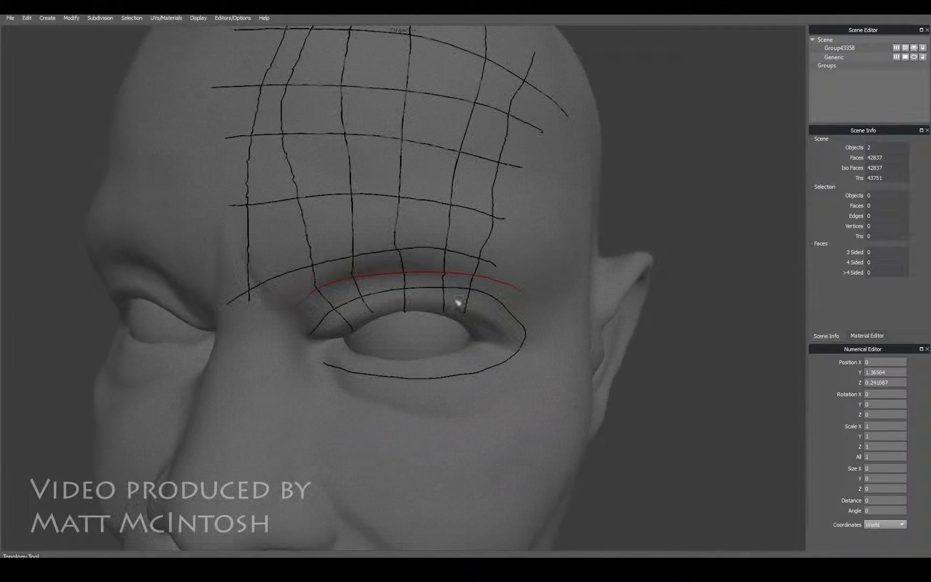
mouse_move(378, 312)
mouse_down()
mouse_move(489, 312)
mouse_move(382, 323)
mouse_move(393, 339)
mouse_up()
Generate the polygon patch over the forehead and upper eyelid from the drawn topology lines.
key(w)
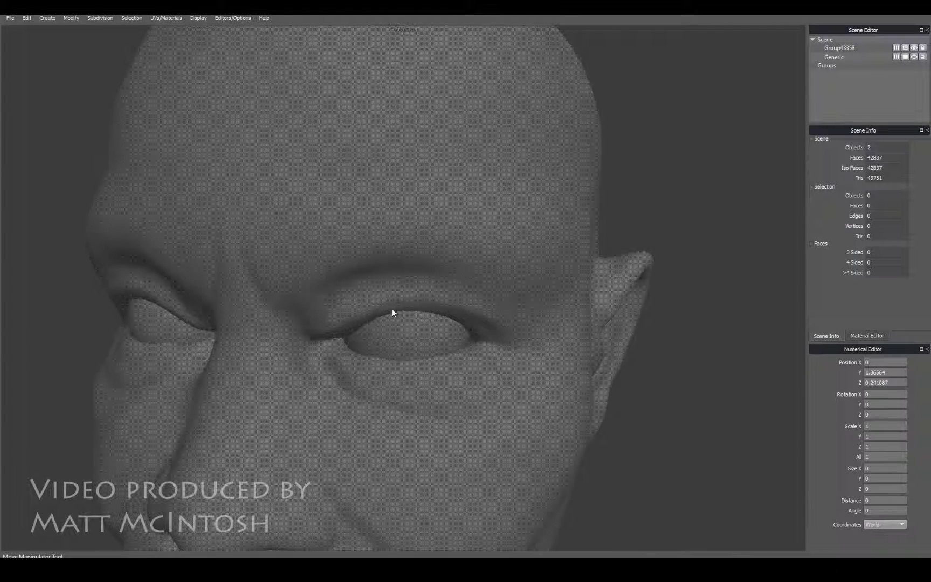
key(t)
mouse_move(393, 305)
alt+mouse_down()
mouse_move(386, 323)
mouse_move(385, 314)
mouse_move(422, 297)
mouse_move(401, 301)
mouse_move(409, 323)
alt+mouse_up()
key(Return)
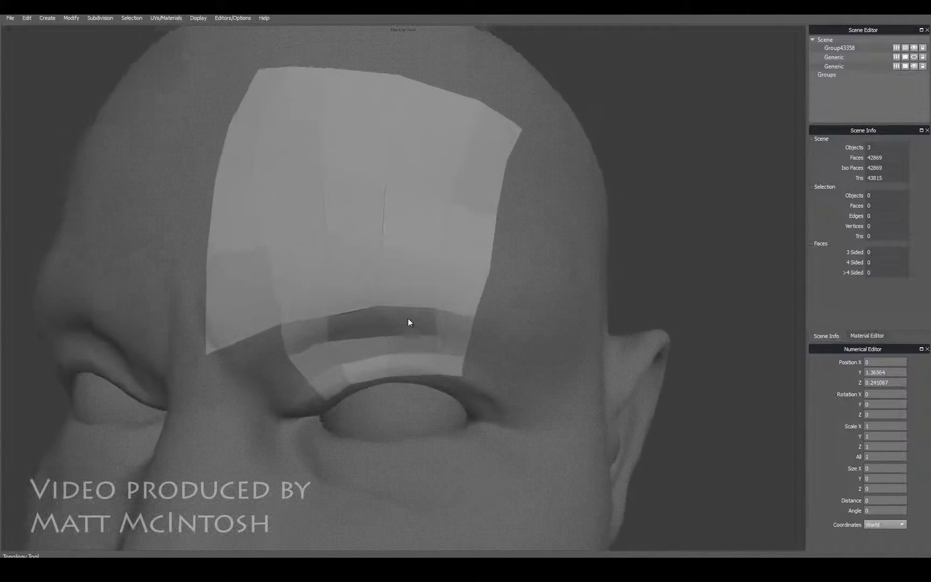
Turn on surface snapping and slide the lower inner forehead vertex closer to the patch's inner border.
alt+middle_drag(408, 318, 419, 327)
key(a)
click(307, 205)
drag(264, 274, 400, 166)
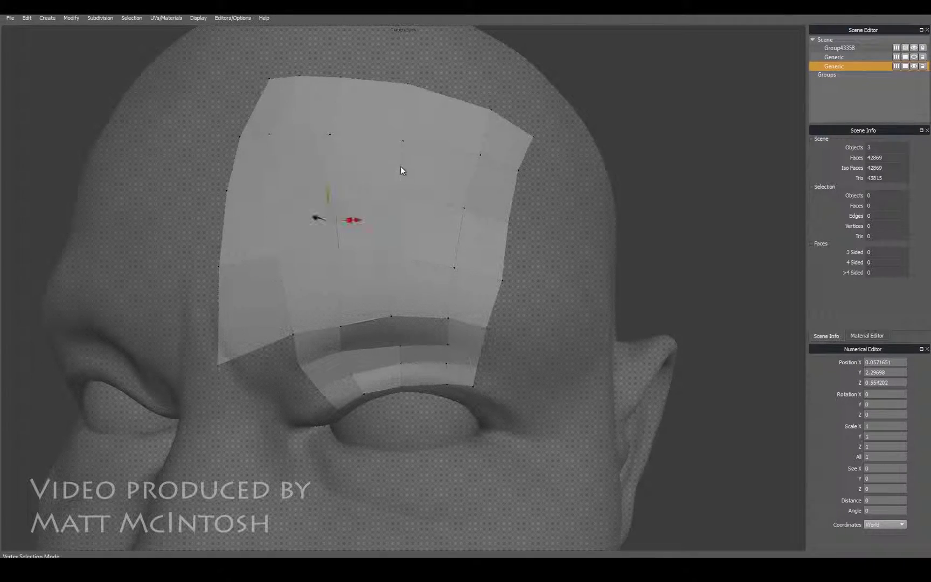
alt+drag(372, 233, 335, 249)
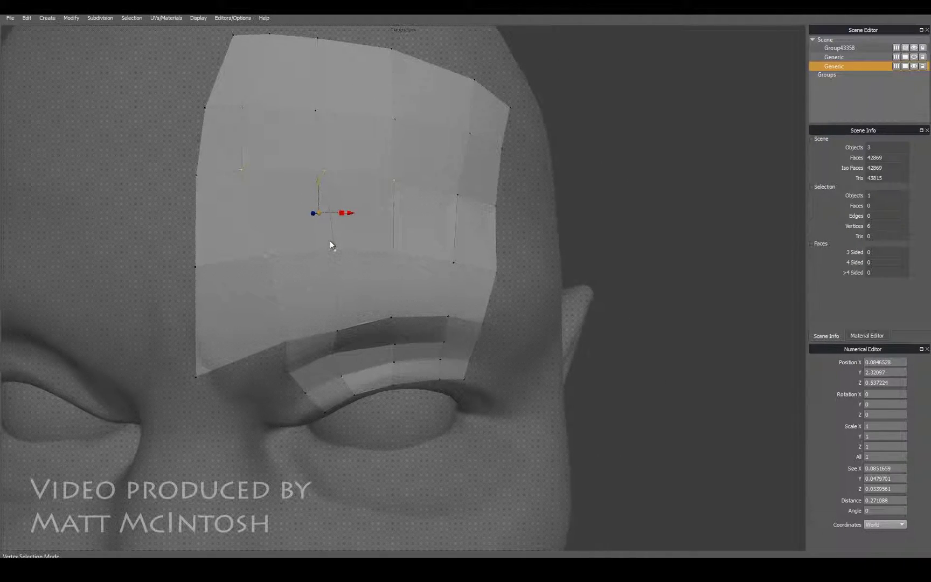
key(n)
click(263, 261)
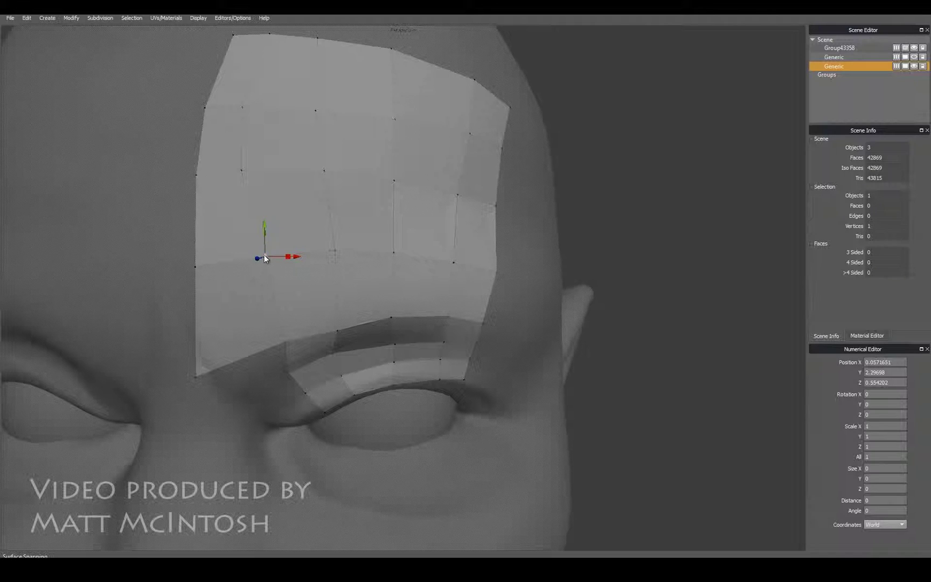
drag(264, 260, 223, 260)
scroll(233, 261, down, 4)
scroll(210, 259, up, 4)
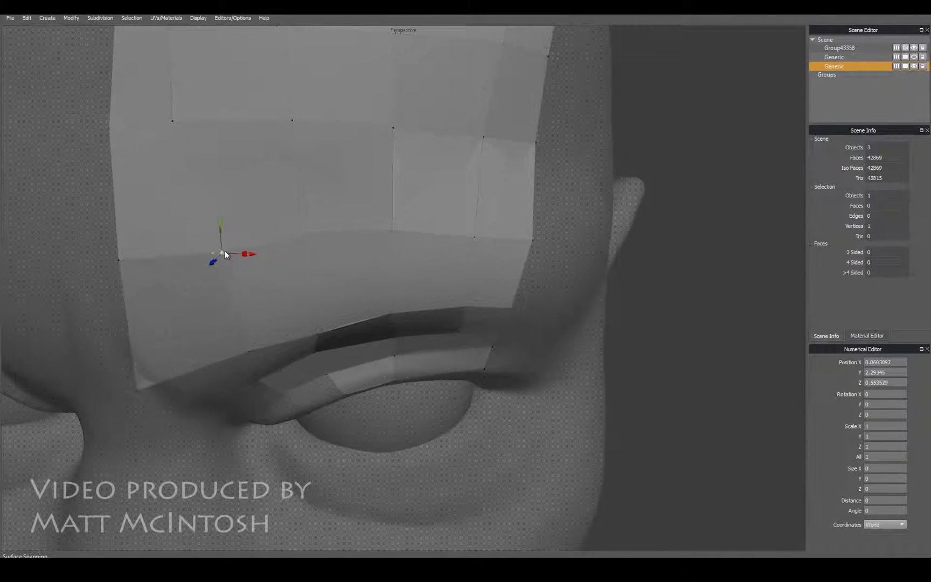
Smooth the interior vertices of the forehead patch.
scroll(224, 251, down, 3)
alt+middle_drag(226, 226, 239, 293)
drag(246, 332, 482, 156)
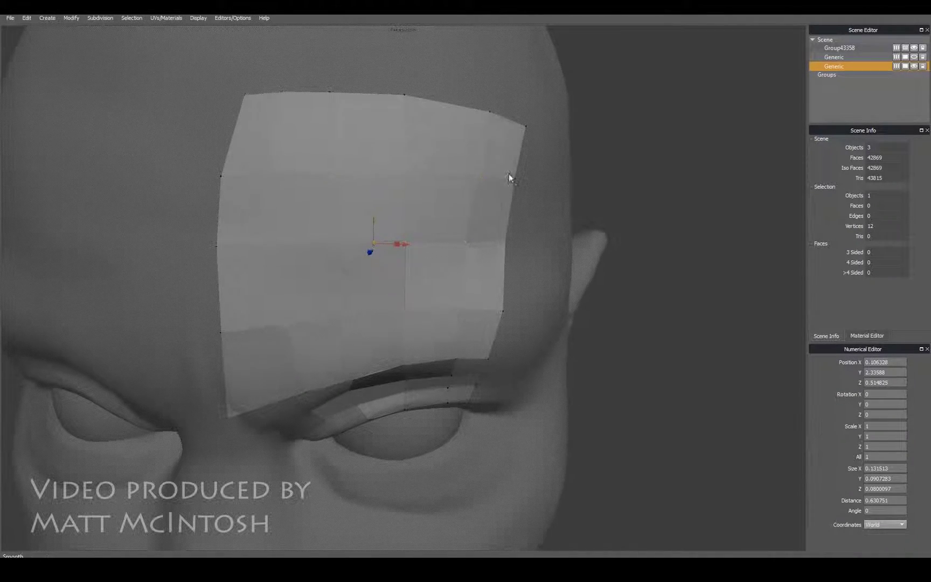
key(g)
Activate the Topology tool over the upper head and remove the leftover forehead topology lines.
scroll(368, 228, down, 3)
alt+drag(368, 228, 366, 282)
key(F4)
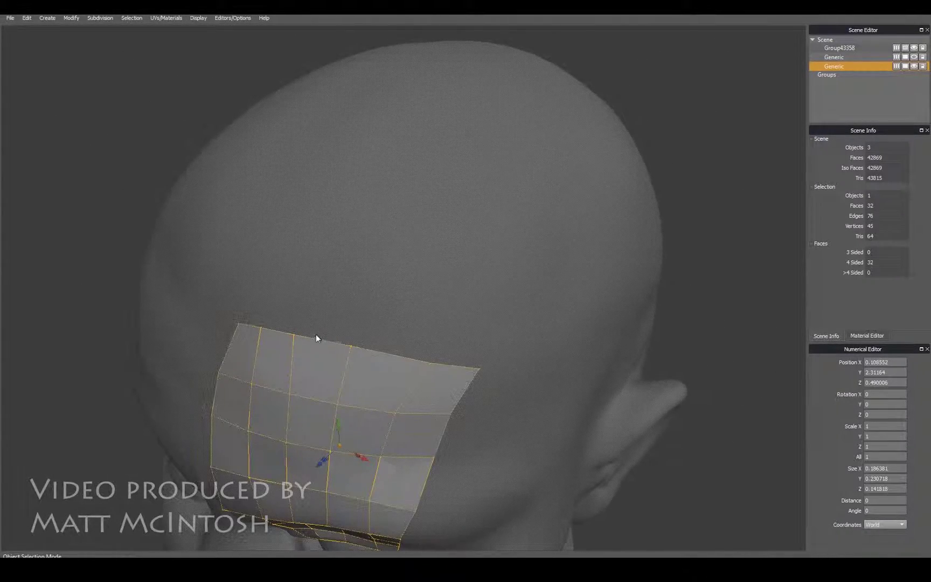
alt+middle_drag(316, 337, 364, 303)
alt+drag(363, 303, 364, 251)
key(t)
drag(250, 221, 651, 319)
key(Delete)
key(Delete)
key(Delete)
key(Delete)
key(Delete)
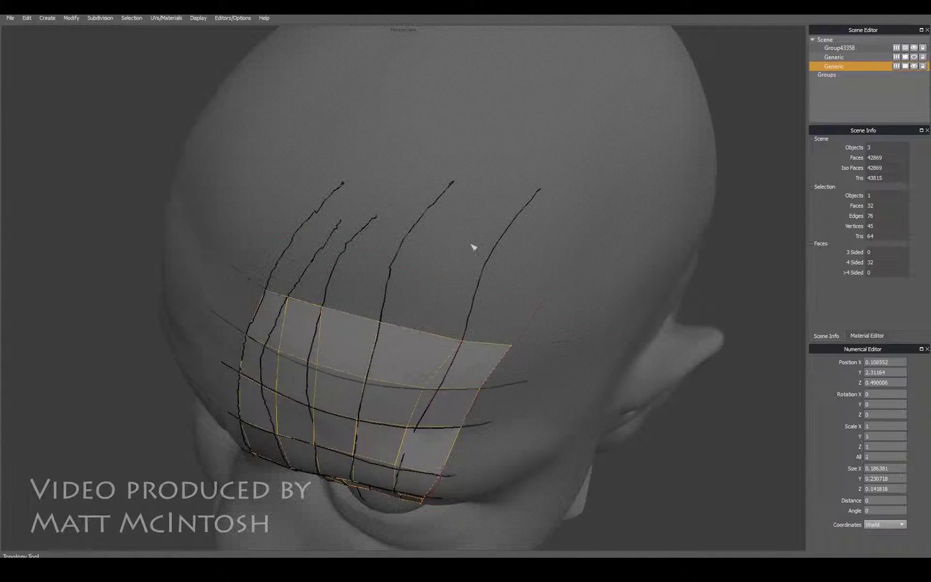
key(ctrl+z)
key(ctrl+z)
key(ctrl+z)
key(ctrl+z)
key(ctrl+z)
key(ctrl+z)
key(ctrl+z)
key(ctrl+z)
key(ctrl+z)
key(ctrl+z)
Draw three horizontal topology lines across the upper head above the forehead patch.
mouse_move(227, 238)
mouse_down()
mouse_move(526, 328)
mouse_move(604, 340)
mouse_up()
drag(221, 171, 633, 303)
drag(249, 125, 640, 259)
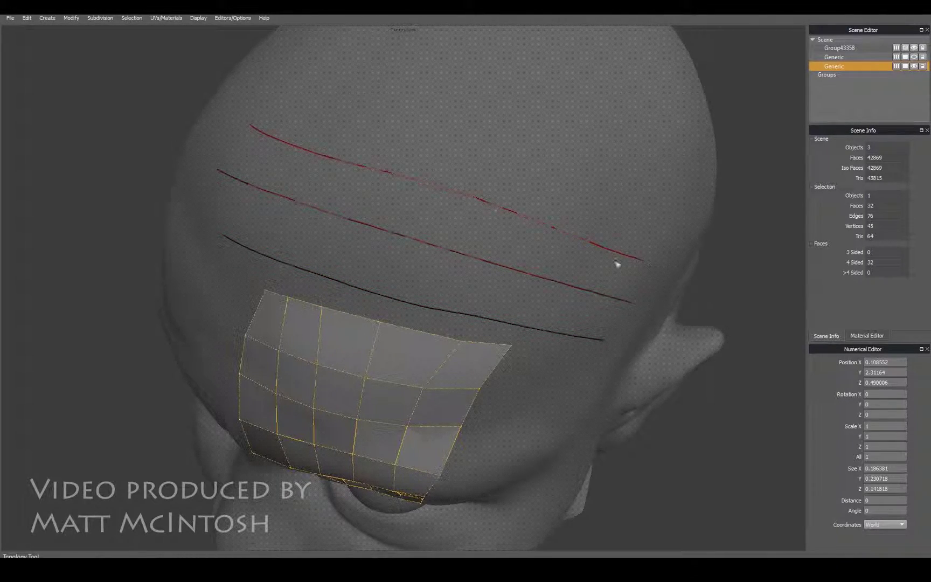
Draw six vertical topology lines from the forehead patch's upper edge across the three horizontal lines.
drag(259, 303, 332, 120)
drag(285, 317, 384, 137)
drag(328, 317, 423, 159)
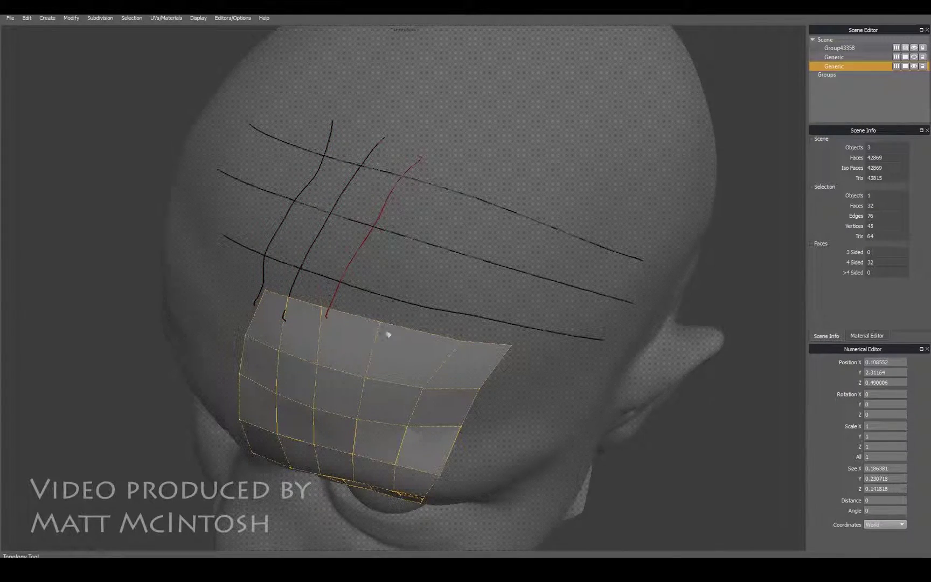
drag(378, 336, 475, 167)
drag(457, 347, 476, 166)
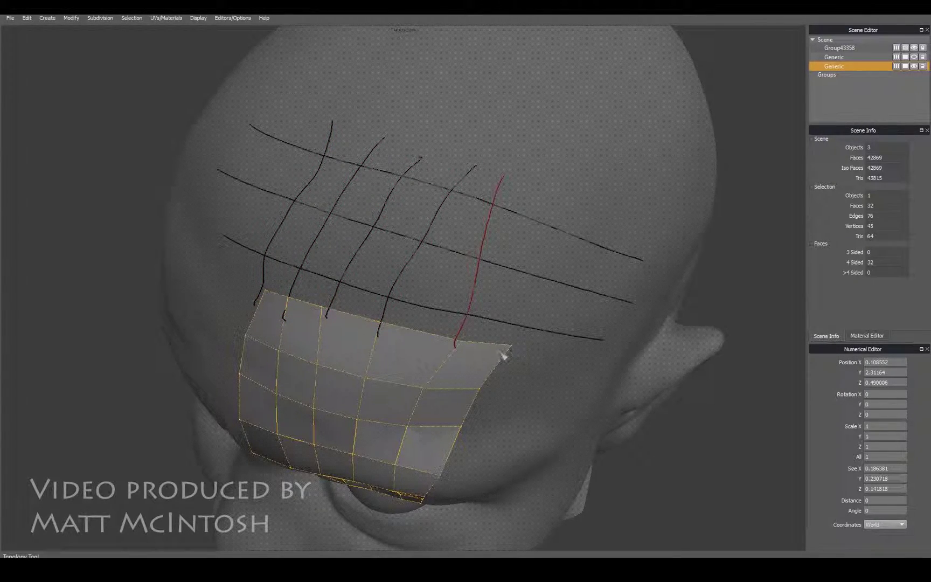
drag(501, 352, 569, 189)
Generate the upper-head polygon patch from the drawn topology lines and reverse its normals.
right_click(621, 250)
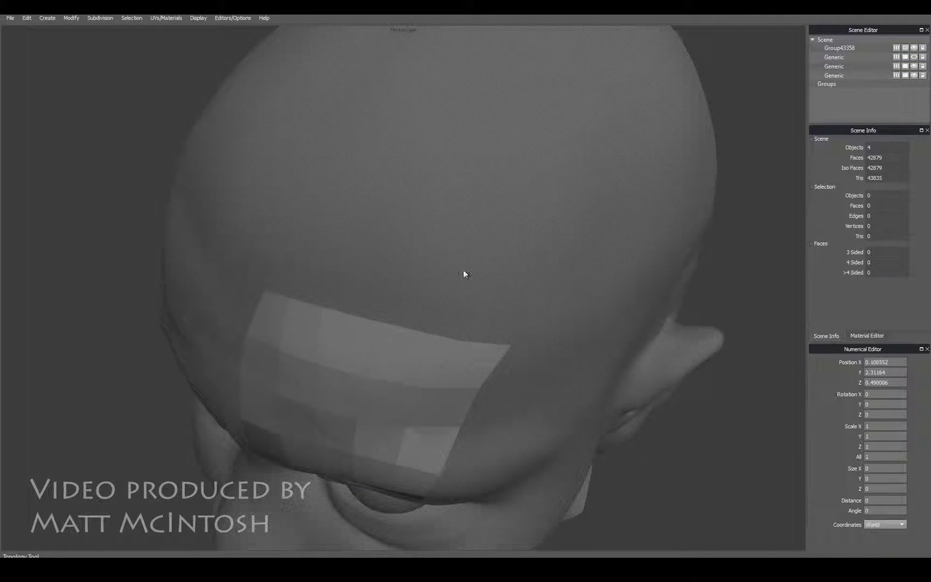
alt+middle_drag(460, 248, 465, 255)
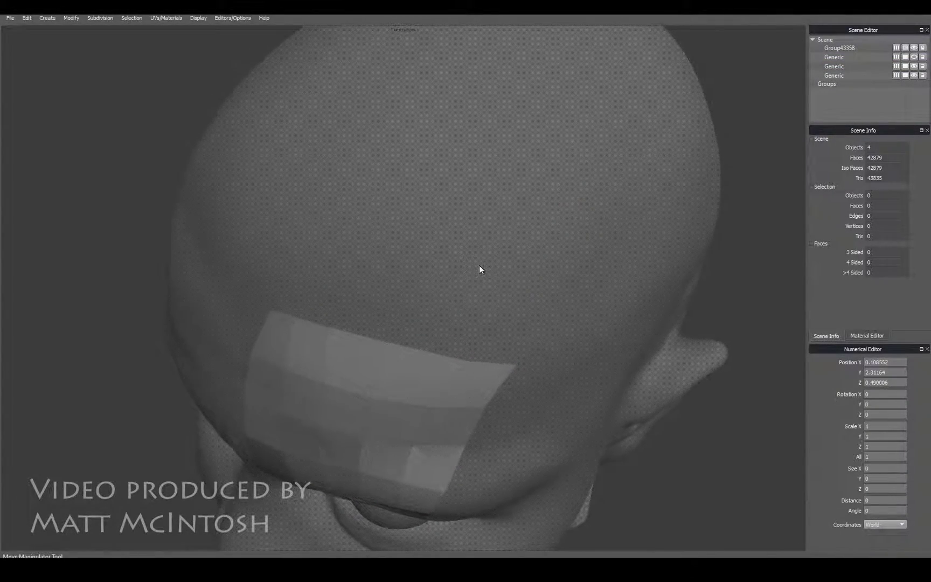
mouse_move(488, 261)
middle_down()
mouse_move(503, 266)
mouse_move(489, 256)
middle_up()
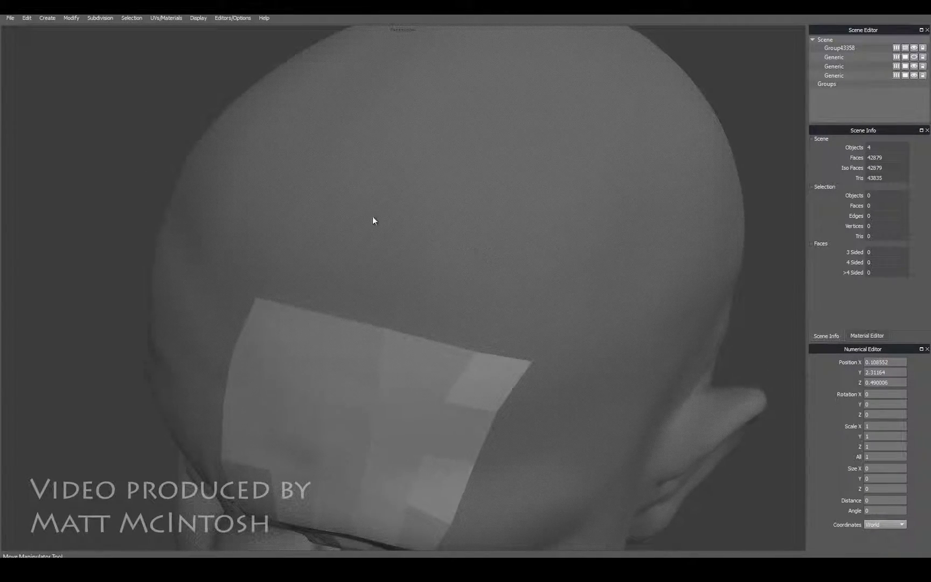
click(27, 19)
click(39, 40)
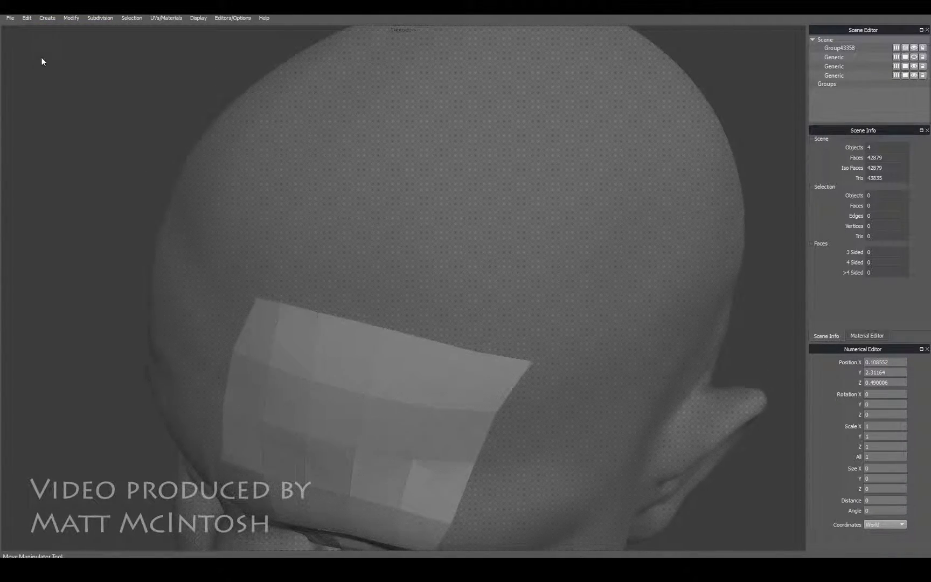
scroll(395, 260, up, 1)
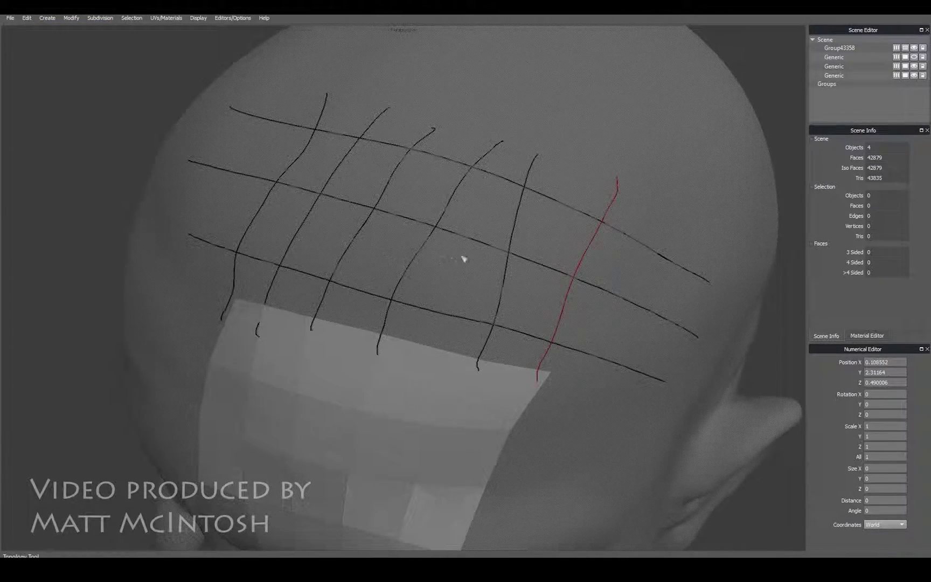
middle_drag(462, 258, 416, 276)
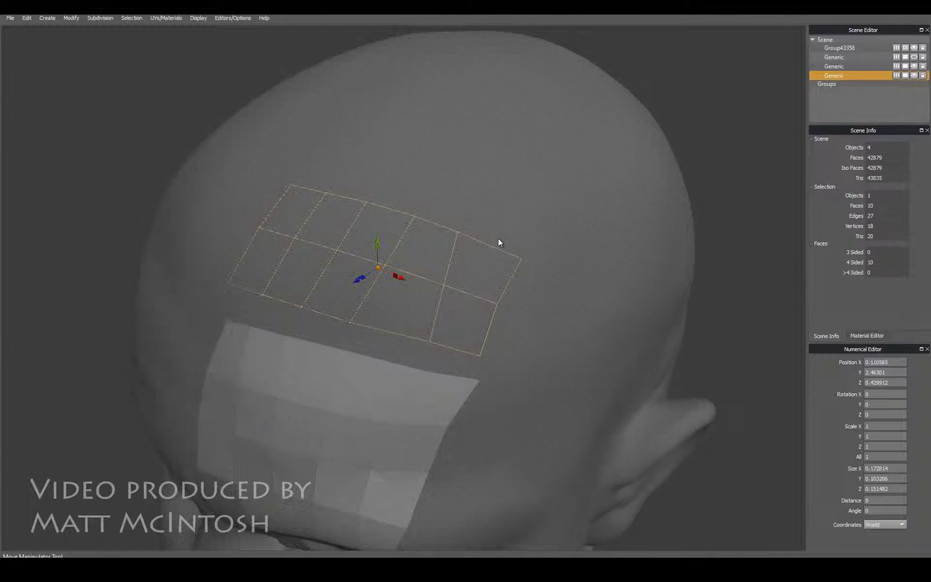
key(shift+n)
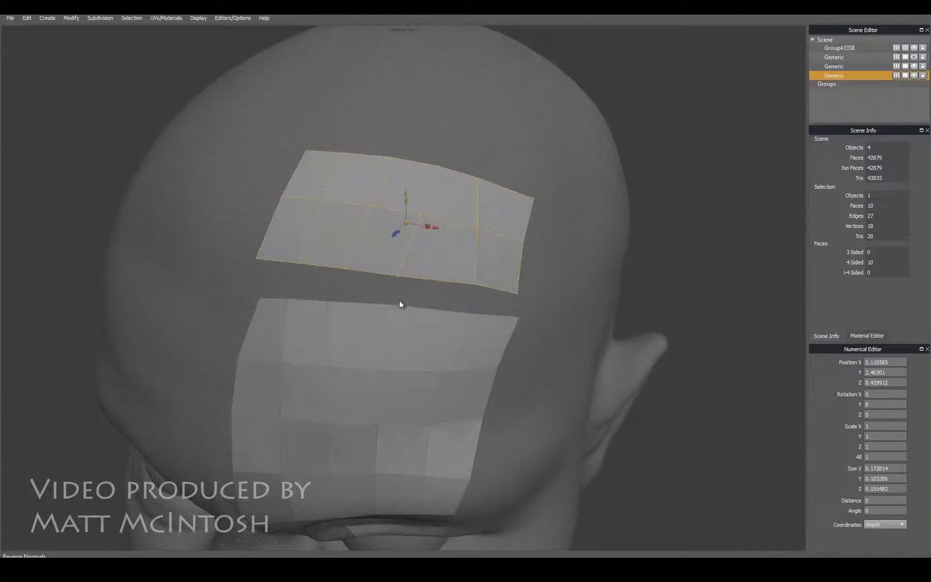
Bridge the facing border edges of the upper-head and forehead patches to close the gap between them.
shift+click(387, 310)
key(s)
click(383, 301)
shift+click(377, 272)
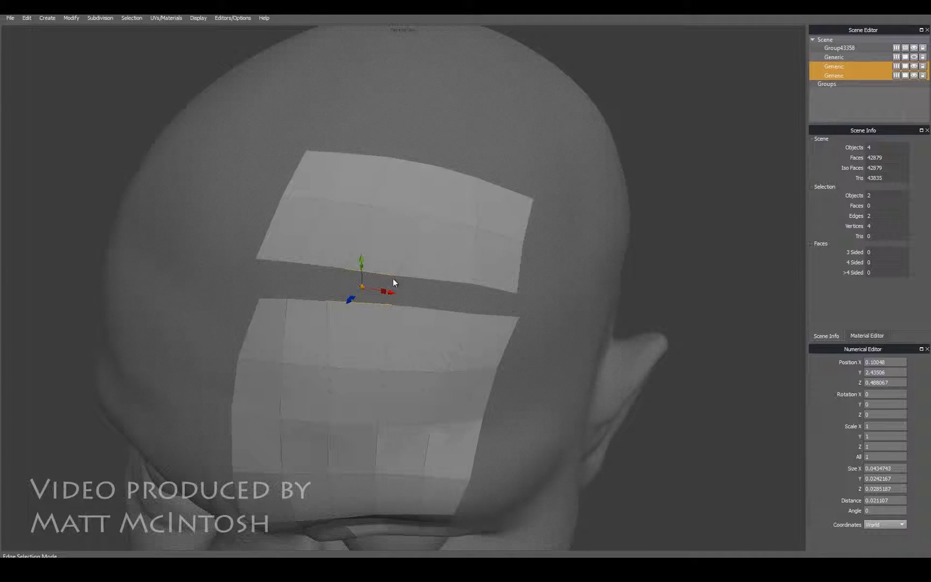
key(l)
key(shift+b)
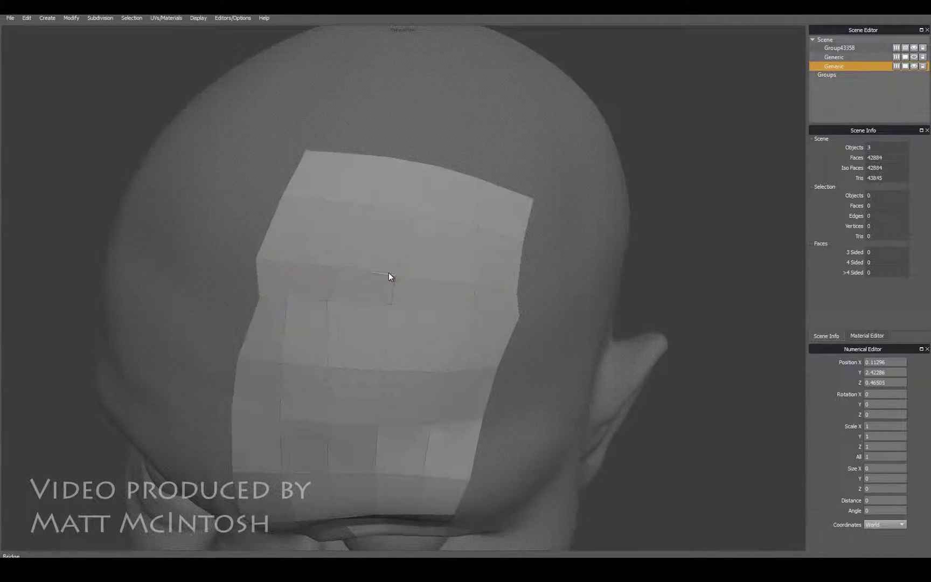
Smooth the two rows of vertices along the bridged strip.
middle_drag(371, 327, 390, 305)
drag(518, 264, 243, 329)
key(shift+s)
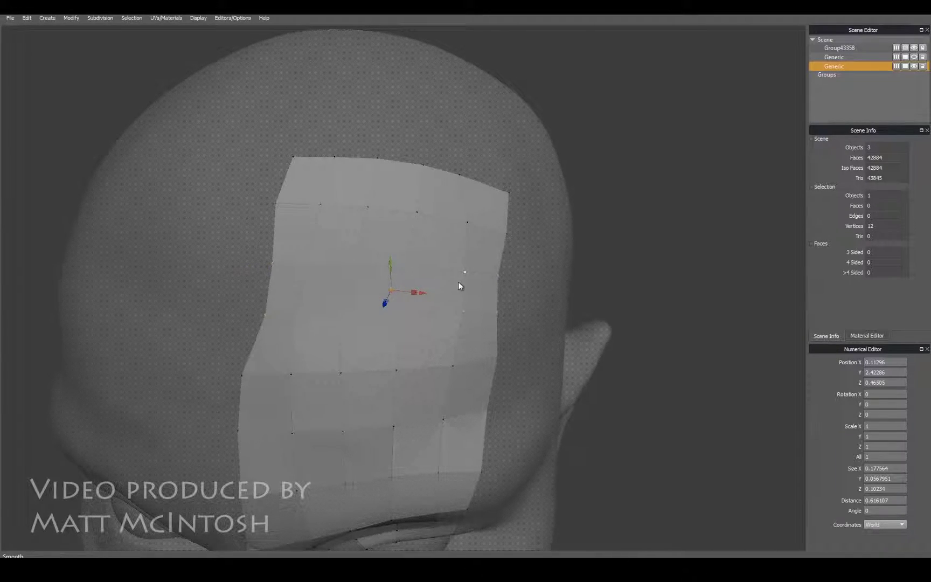
Exclude the border vertices from the selection, add the neighbouring interior rows, and smooth the forehead again.
ctrl+click(498, 277)
ctrl+click(498, 311)
ctrl+drag(231, 237, 280, 331)
middle_drag(343, 340, 285, 321)
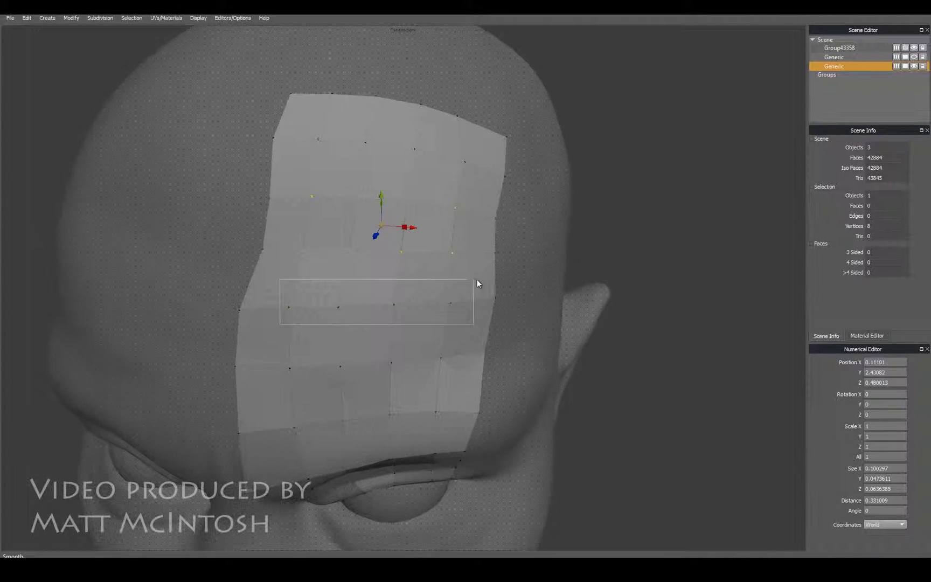
shift+drag(477, 280, 476, 281)
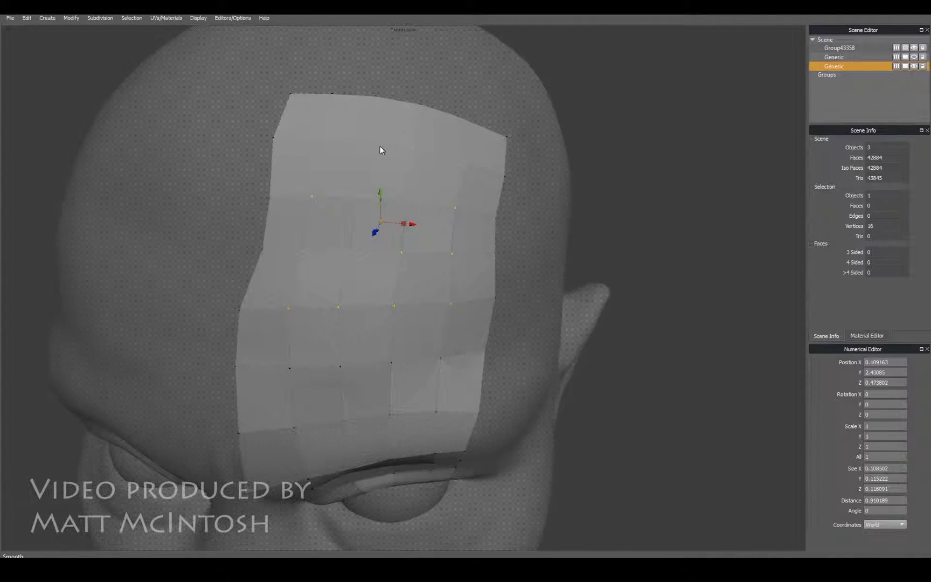
key(shift+s)
alt+drag(380, 222, 455, 240)
scroll(440, 259, down, 3)
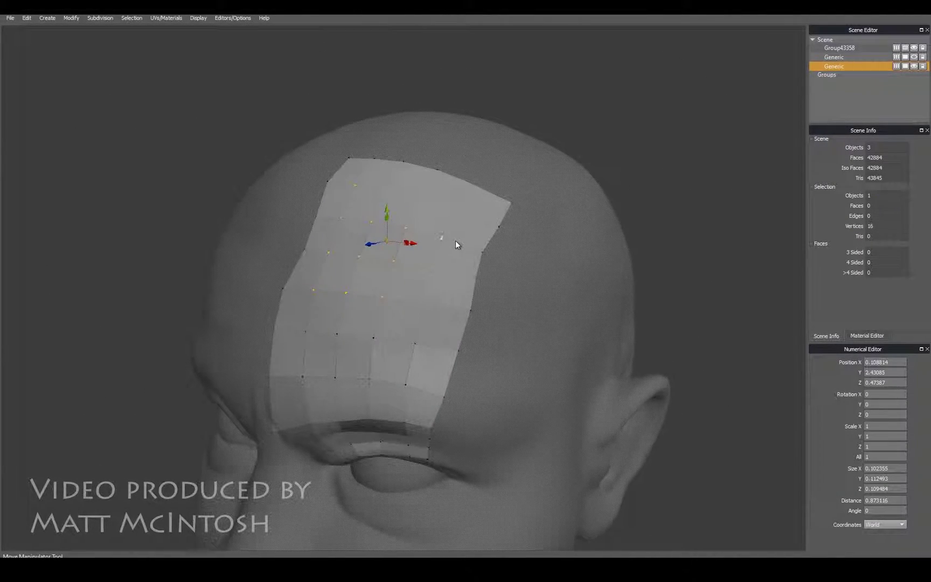
Delete the four faces on the outer side of the forehead above the brow.
key(f)
scroll(458, 268, down, 4)
alt+middle_drag(458, 268, 495, 248)
mouse_move(496, 248)
alt+mouse_down()
mouse_move(510, 255)
mouse_move(425, 240)
mouse_move(455, 199)
mouse_move(492, 194)
alt+mouse_up()
scroll(507, 255, up, 3)
key(d)
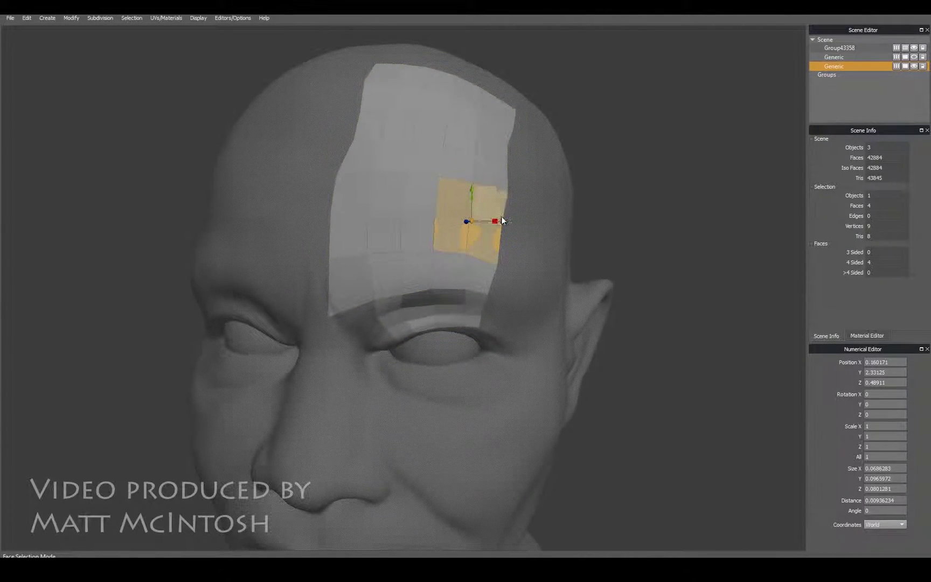
key(Delete)
Extrude the edge beside the opening above the brow out toward the temple and divide the strip into four faces.
scroll(468, 259, up, 4)
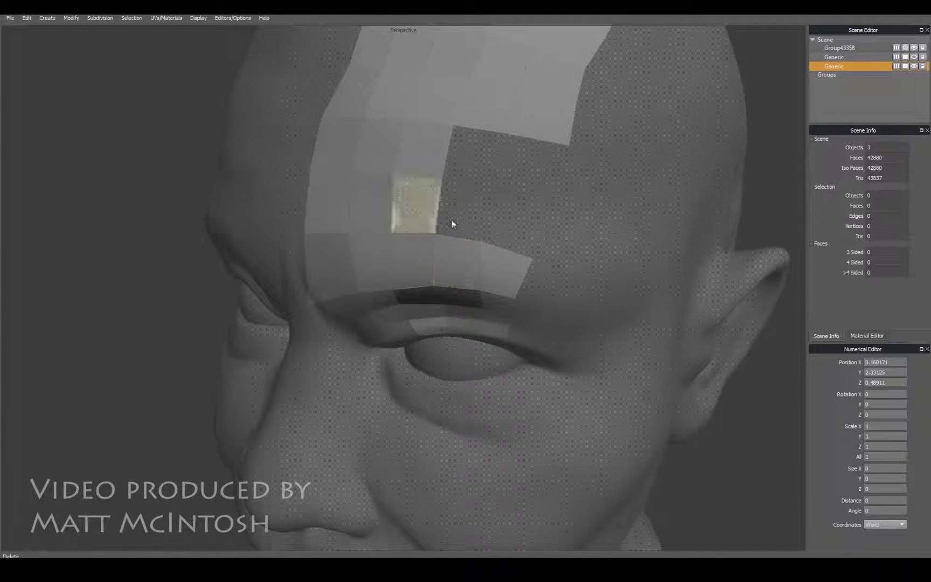
key(s)
click(441, 213)
key(z)
drag(444, 209, 614, 262)
key(x)
key(x)
Reposition the lower vertices of the new strip so that it curves around the outer brow.
alt+middle_drag(607, 262, 484, 230)
alt+drag(484, 230, 527, 225)
key(a)
click(497, 193)
click(447, 223)
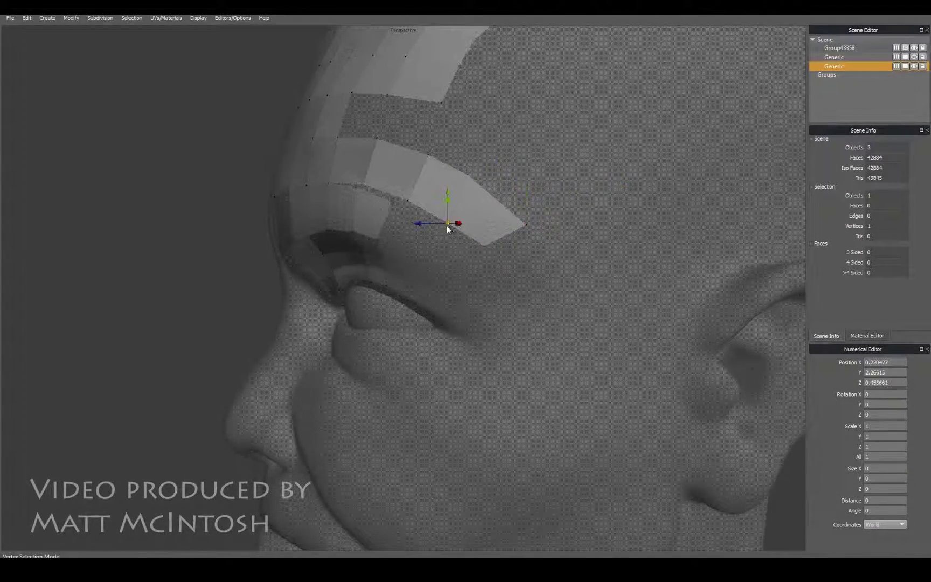
drag(445, 223, 441, 214)
click(485, 245)
drag(484, 245, 459, 246)
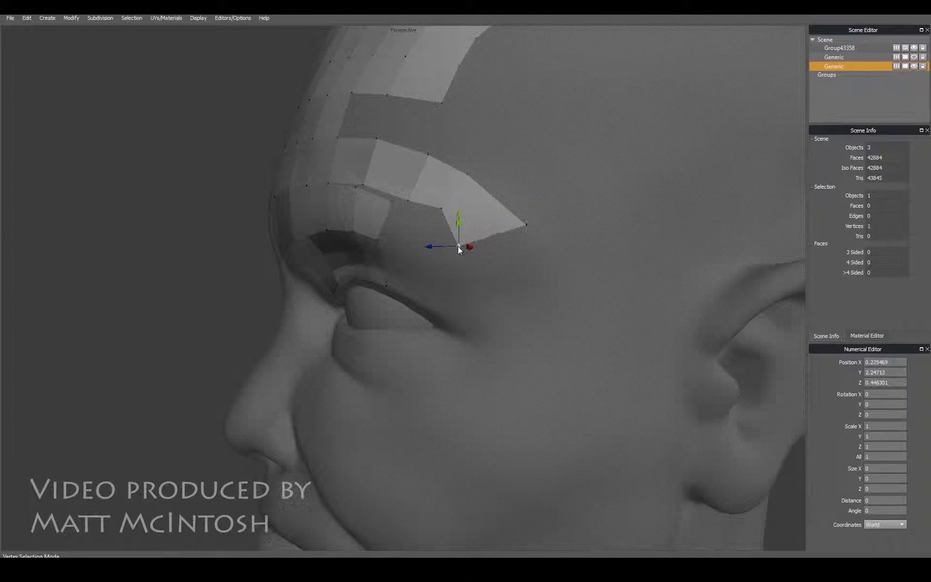
click(408, 201)
drag(408, 200, 401, 186)
Bridge the brow row's outer edge to the facing edge at the temple end of the strip.
right_drag(401, 187, 381, 230)
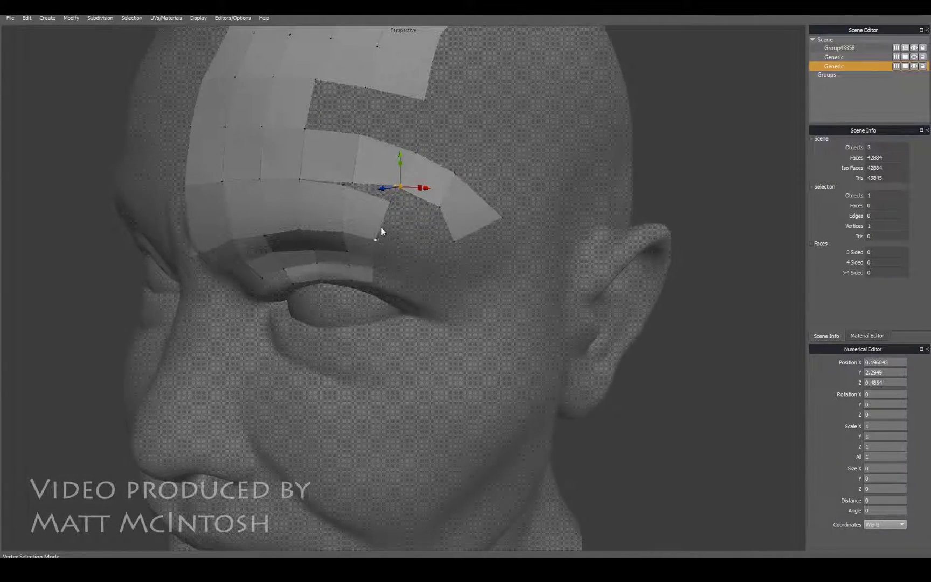
key(s)
click(385, 225)
shift+click(453, 223)
key(ctrl+b)
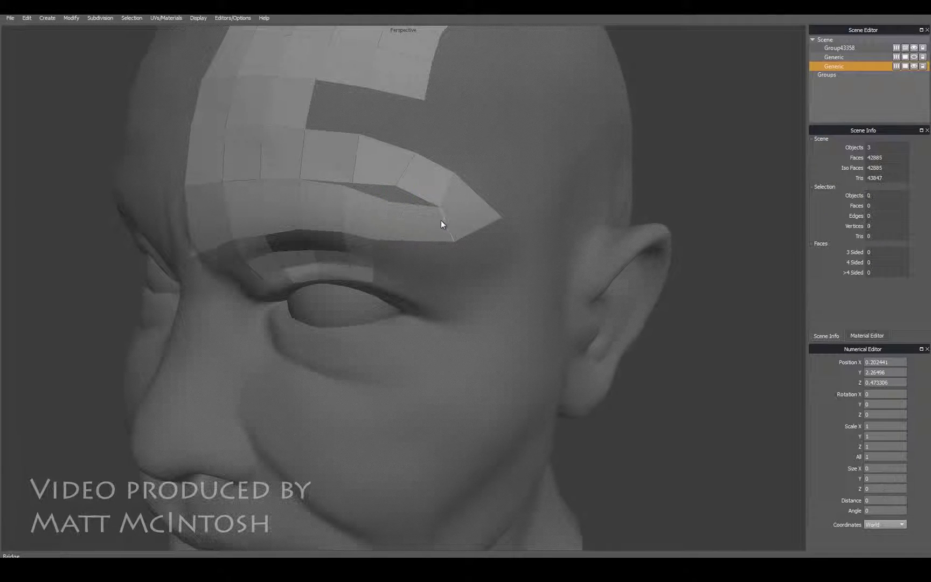
Merge the brow row's border vertices with the strip's lower vertices to close the remaining gap.
key(a)
key(m)
drag(393, 202, 343, 185)
right_drag(345, 186, 473, 228)
scroll(405, 205, down, 3)
key(f)
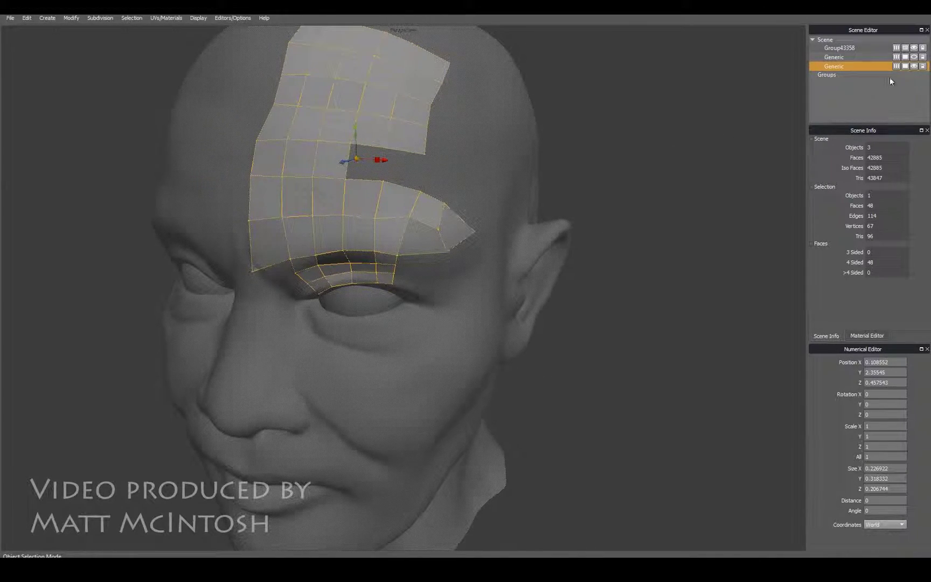
Hide the new forehead patch and the sculpted head, and show the finished low-poly head.
click(914, 66)
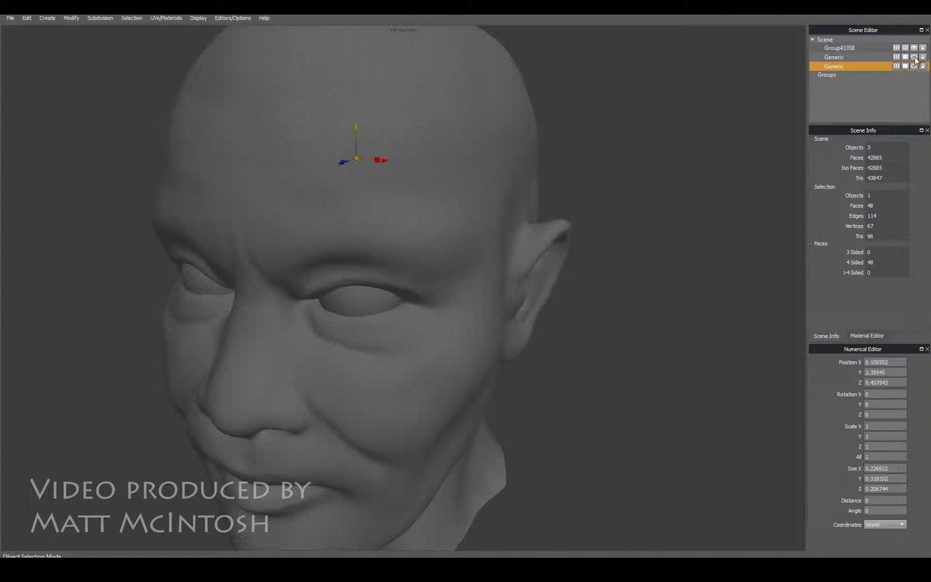
click(914, 57)
click(915, 48)
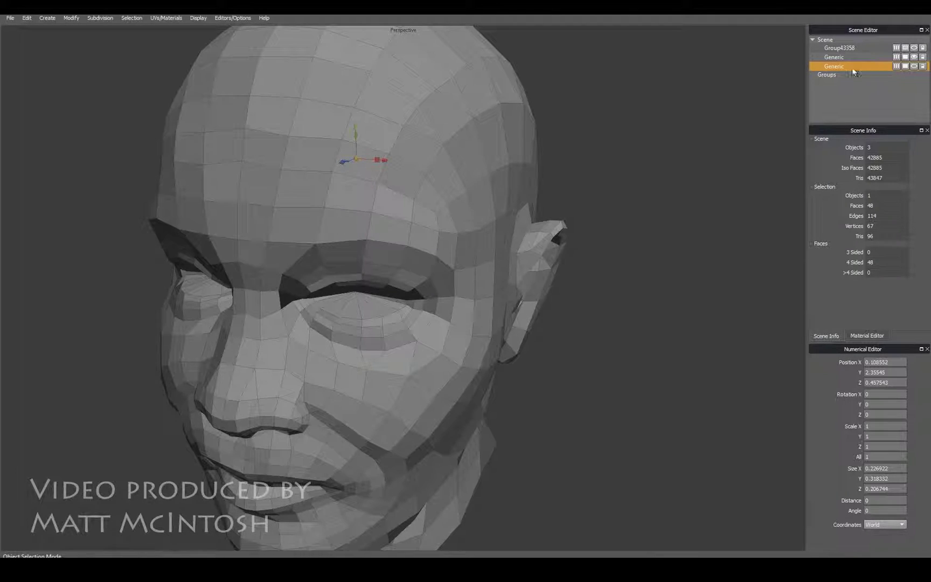
Examine the finished head's wireframe from several angles and show the forehead patch over it.
scroll(568, 222, down, 3)
right_drag(567, 224, 542, 293)
shift+click(470, 297)
alt+middle_drag(550, 243, 549, 238)
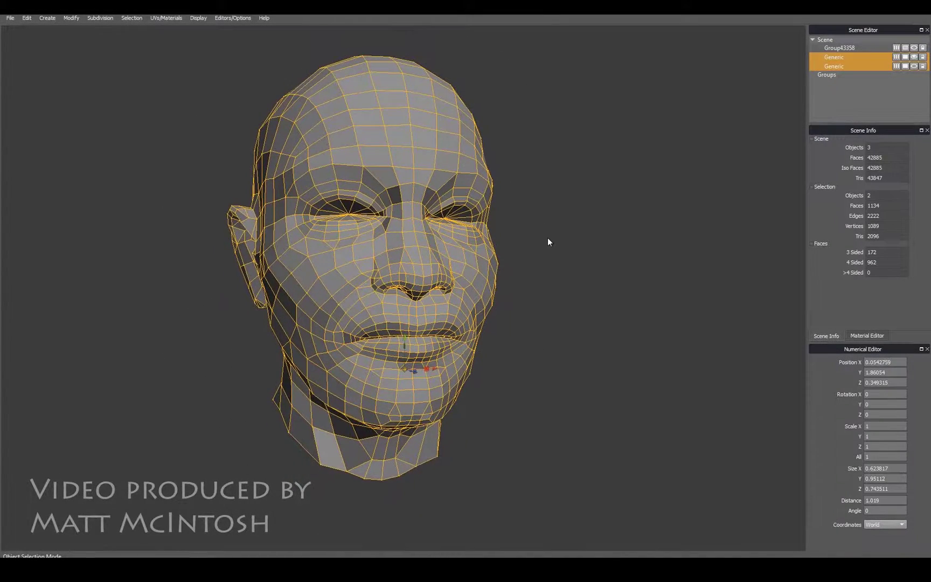
alt+right_drag(548, 238, 598, 248)
alt+drag(598, 248, 595, 262)
shift+click(441, 283)
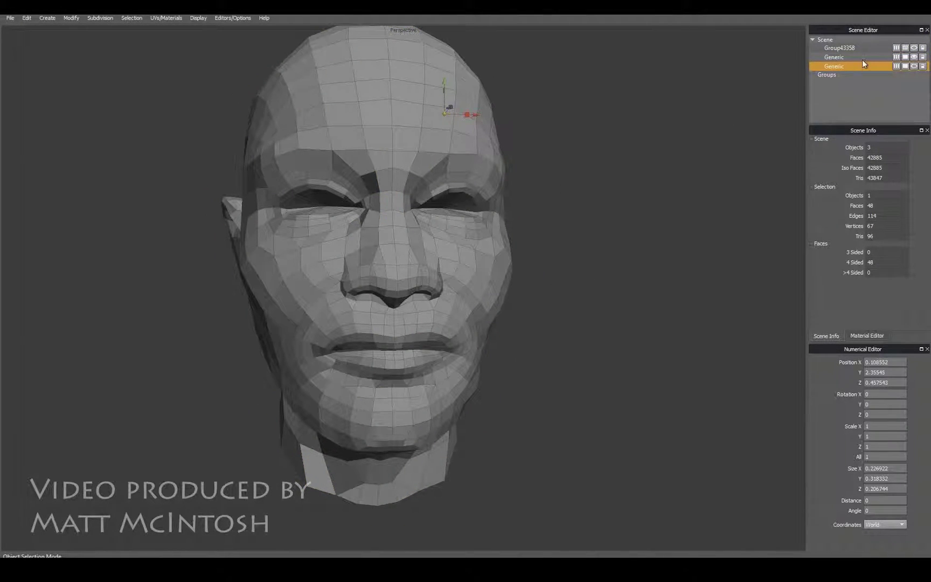
click(915, 66)
alt+middle_drag(666, 137, 661, 163)
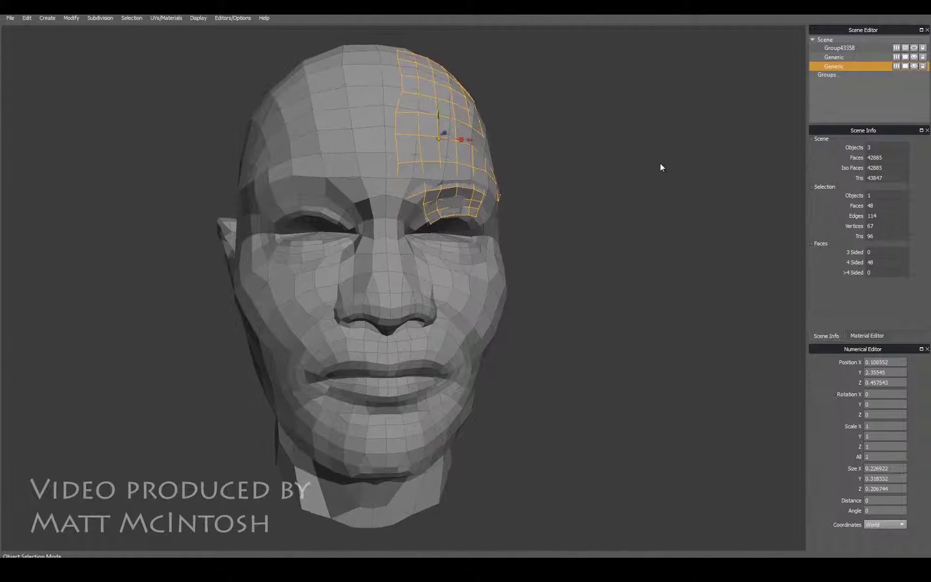
Delete the retopologized forehead patch and select the finished low-poly head to inspect its wireframe from the side and front.
key(Delete)
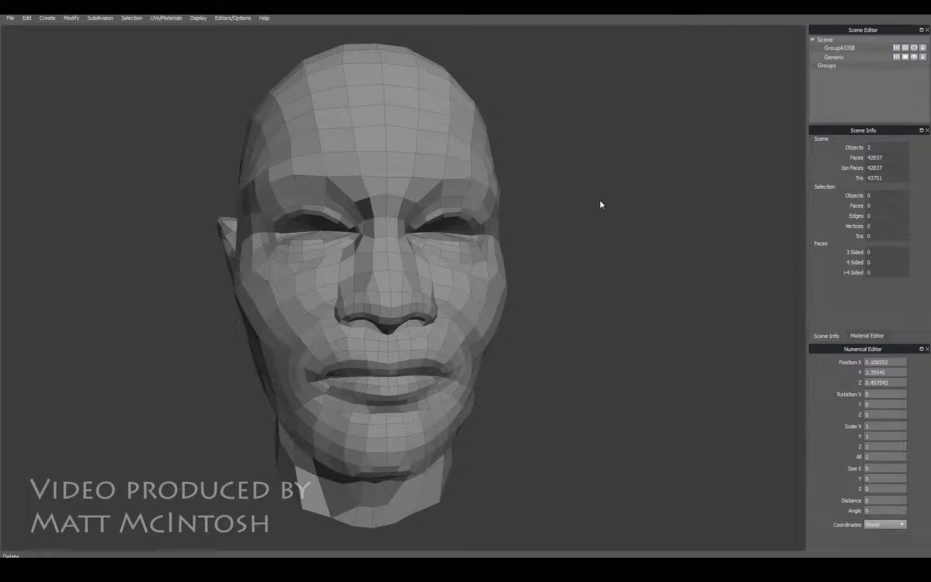
click(860, 56)
right_drag(479, 276, 614, 255)
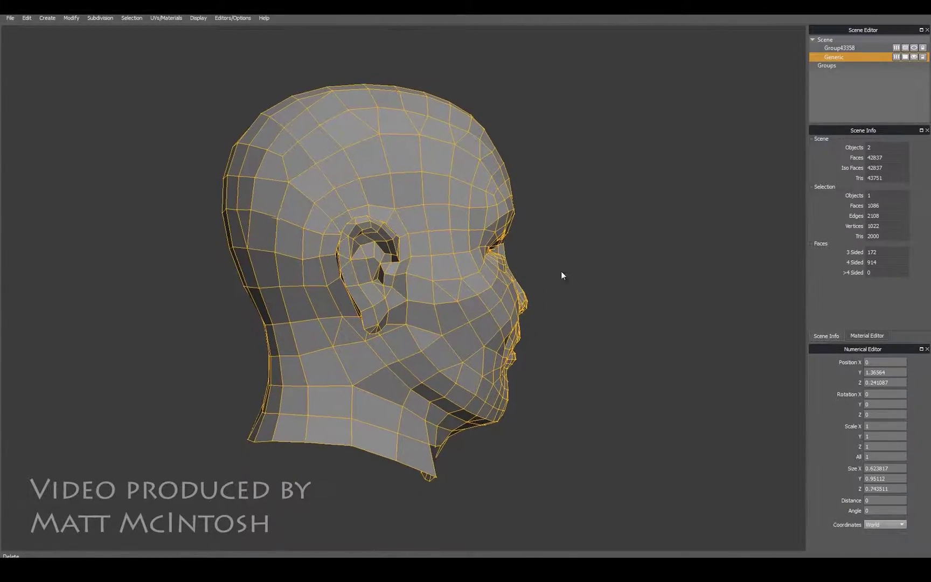
right_drag(561, 272, 659, 291)
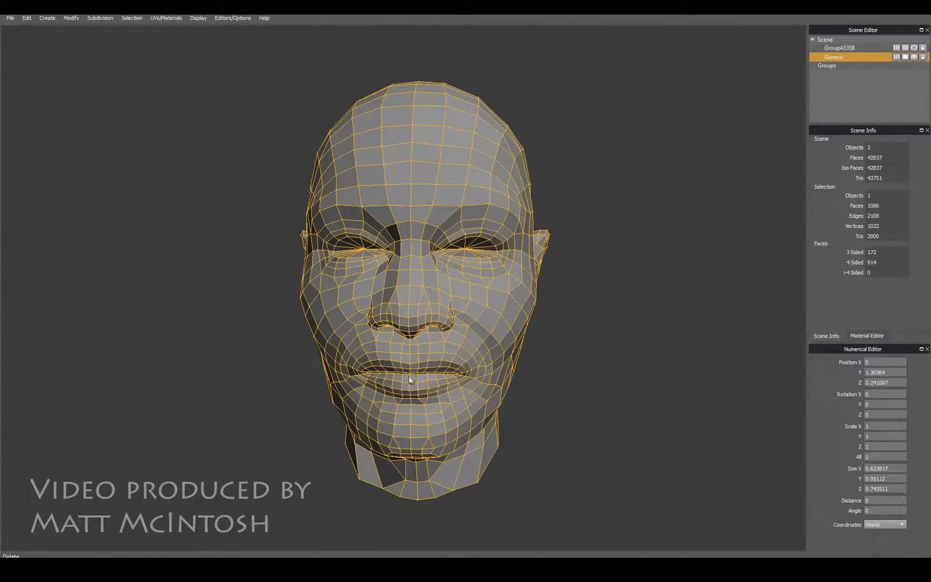
Show the material settings in place of the scene statistics and view the low-poly head from the front.
click(868, 336)
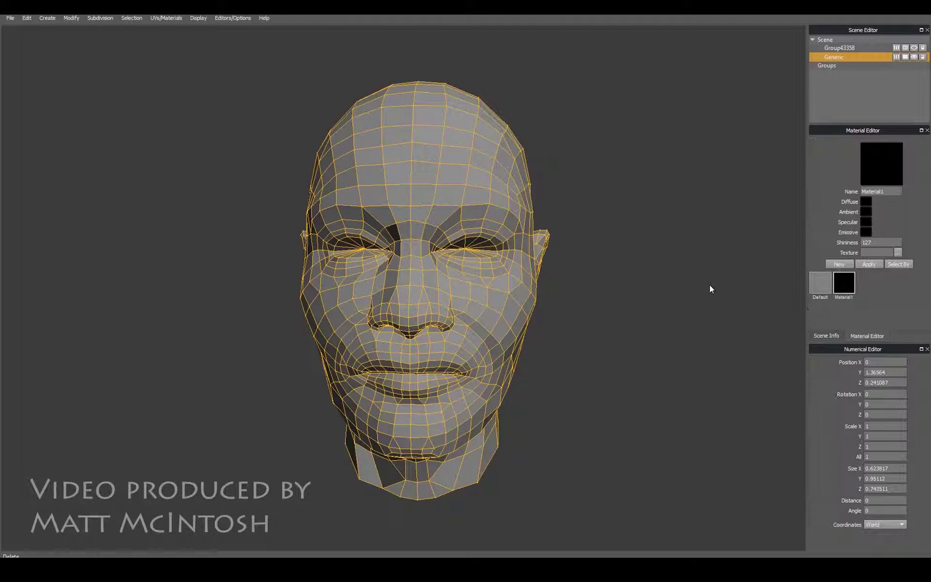
middle_drag(567, 266, 566, 250)
right_drag(566, 251, 592, 264)
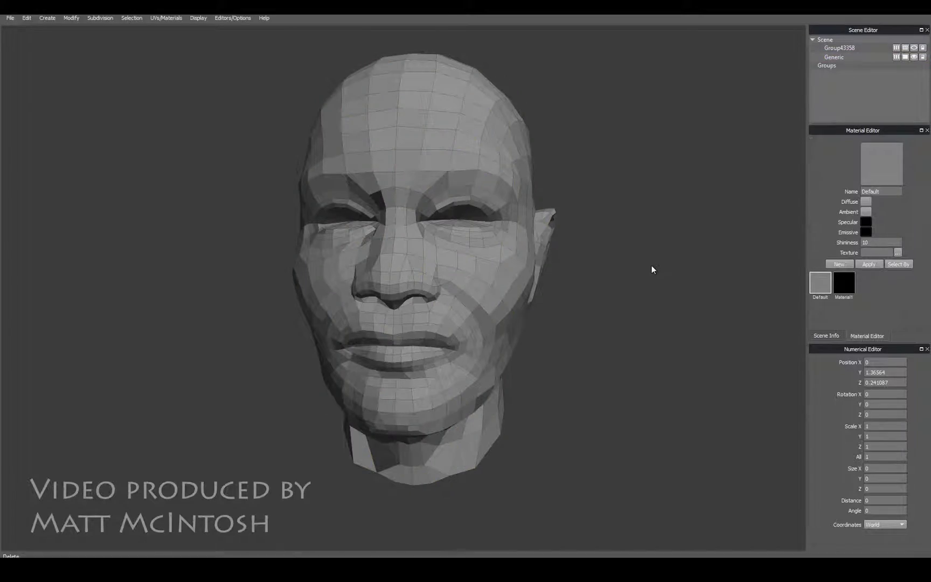
Select the low-poly head and examine its edge flow around the eyes, nose, mouth and ear from several angles.
right_drag(652, 265, 630, 270)
drag(626, 247, 492, 298)
scroll(658, 266, up, 3)
right_drag(687, 259, 667, 257)
scroll(667, 259, up, 1)
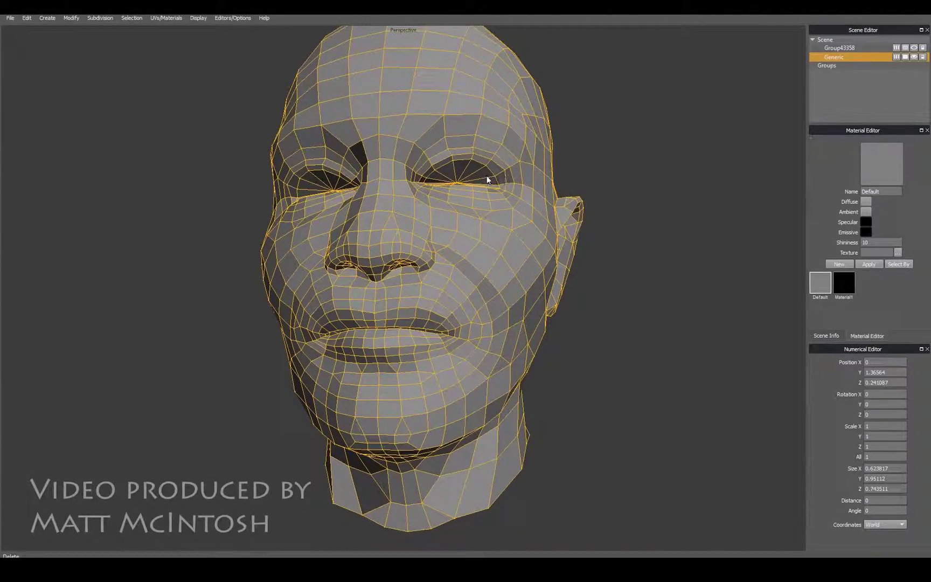
right_drag(418, 284, 378, 272)
right_drag(667, 238, 541, 241)
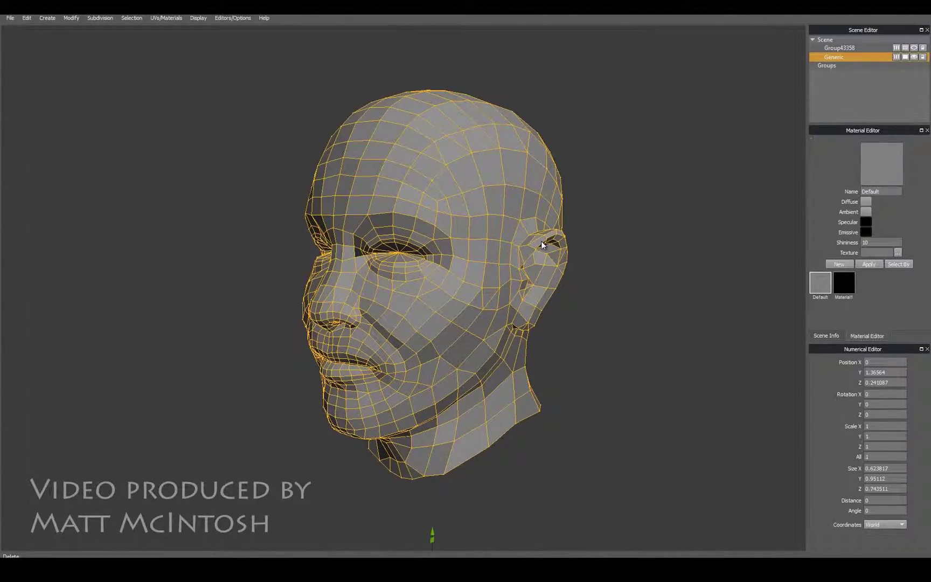